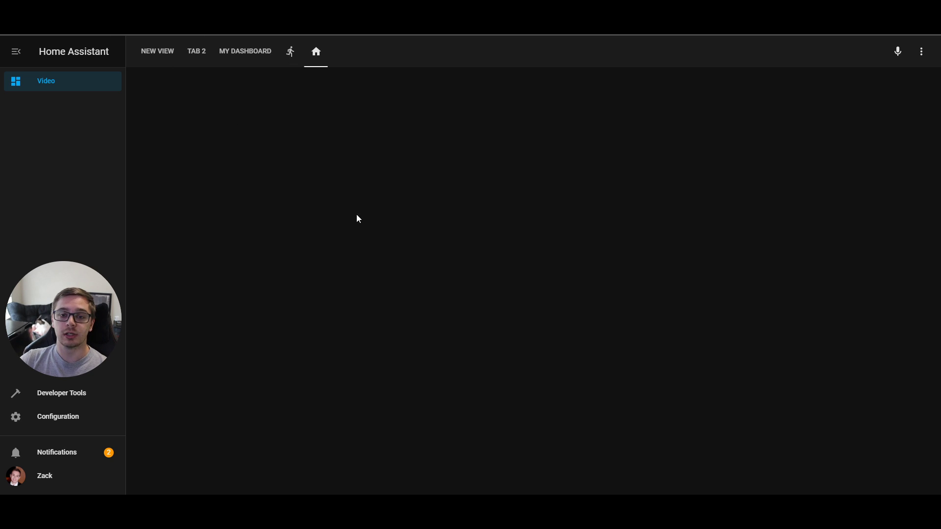
# Look through the dashboard's views, including Tab 2, My Dashboard and the two icon-only views, and return to New View
pyautogui.click(156, 56)
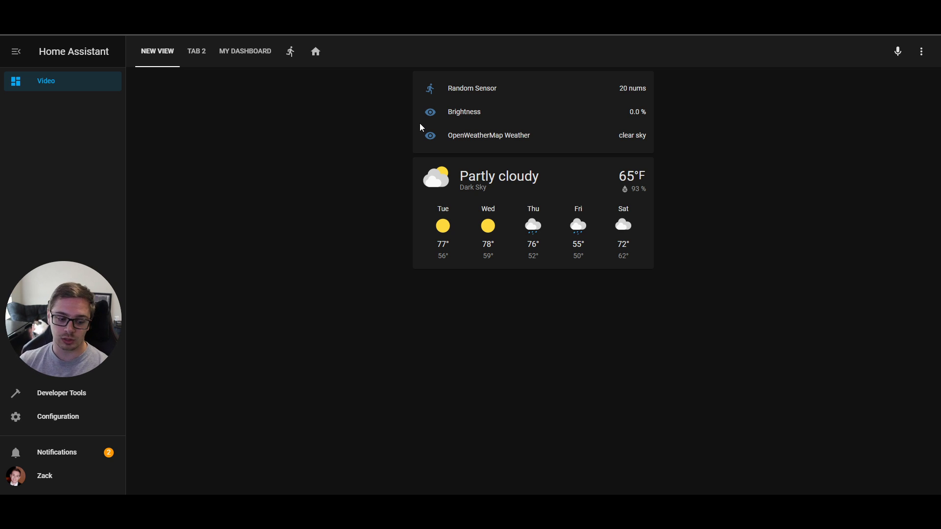
pyautogui.click(192, 59)
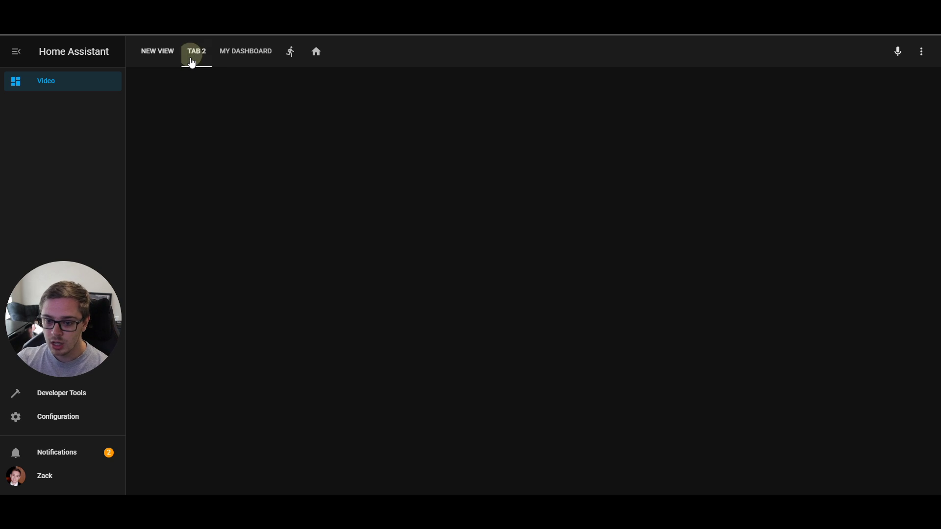
pyautogui.click(245, 58)
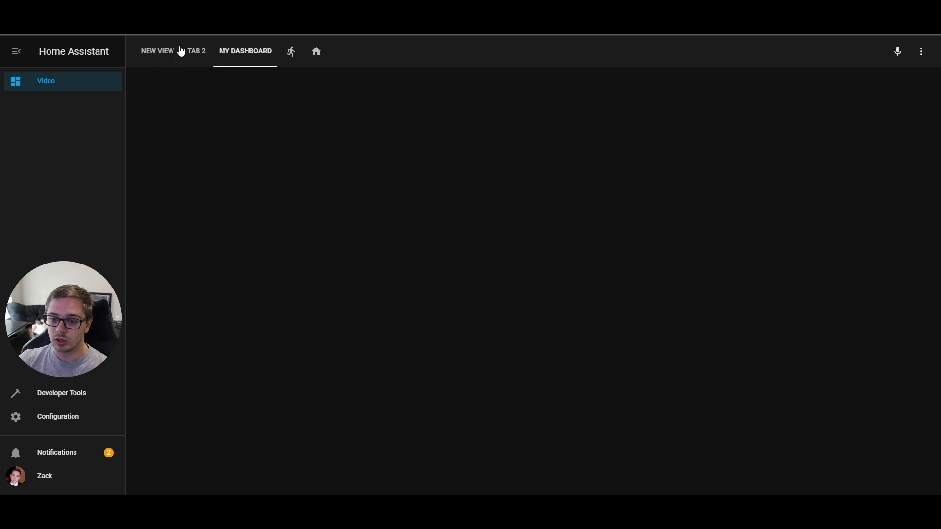
pyautogui.click(161, 60)
pyautogui.click(259, 57)
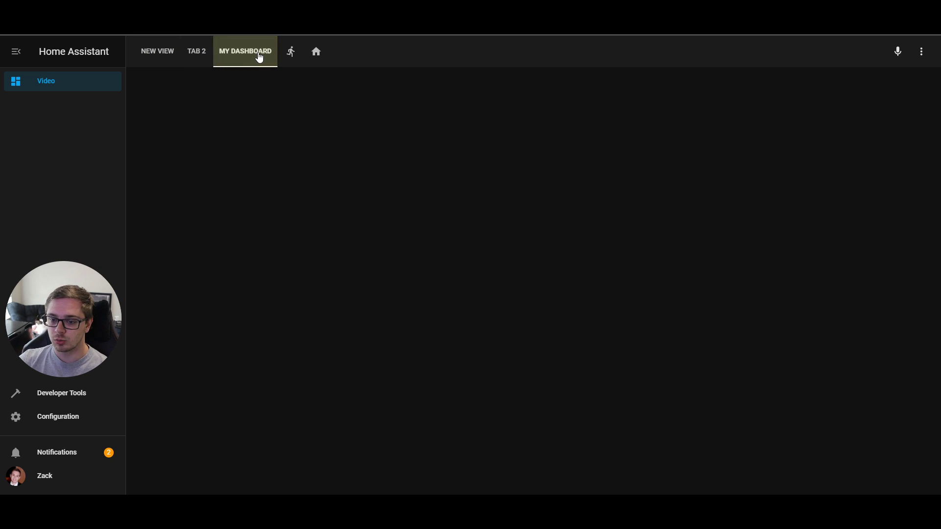
pyautogui.click(294, 58)
pyautogui.click(320, 58)
pyautogui.click(250, 62)
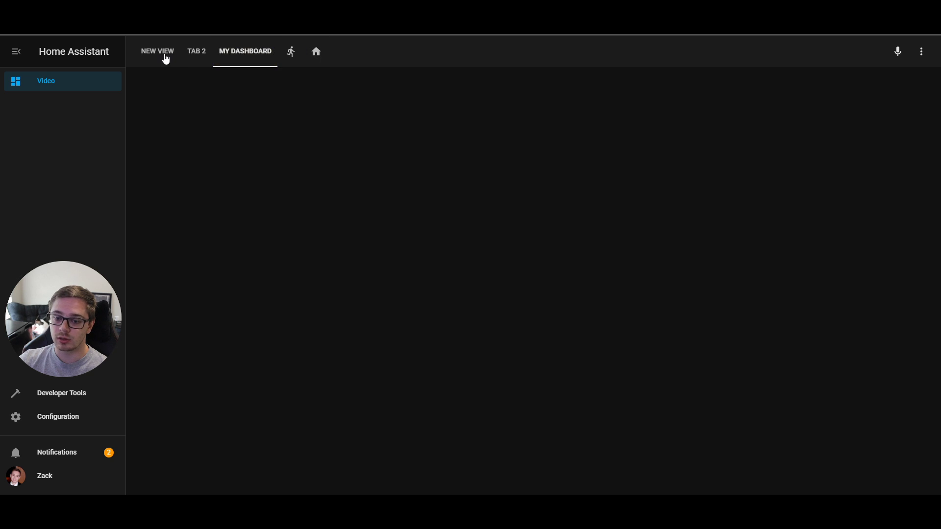
pyautogui.click(166, 59)
# Put the Video dashboard into edit mode
pyautogui.click(922, 55)
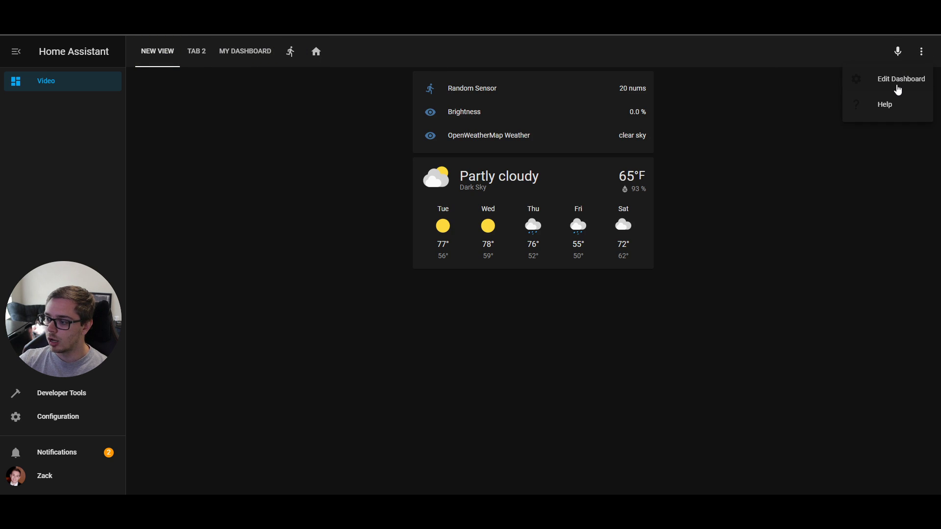
pyautogui.click(786, 145)
pyautogui.click(921, 52)
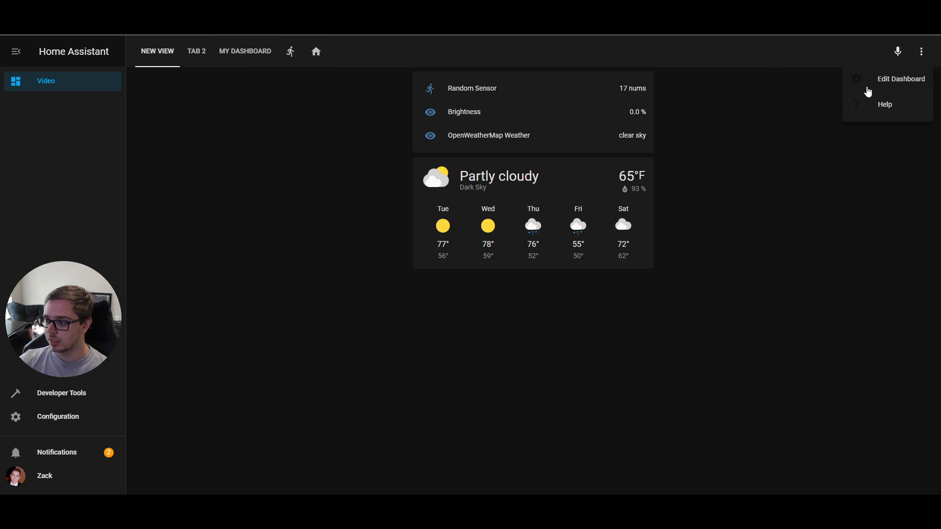
pyautogui.click(902, 82)
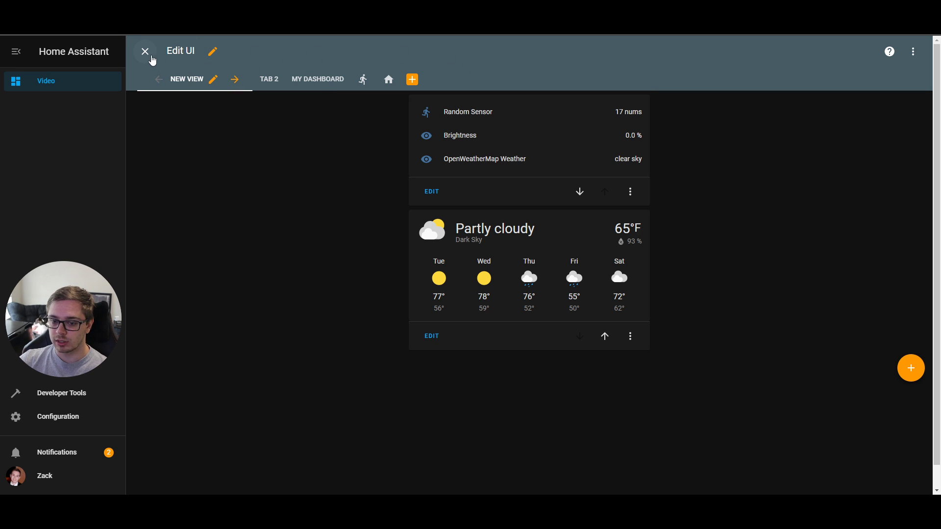
# Set the title of the Lovelace UI to "Home assitant", save it and leave edit mode
pyautogui.click(213, 51)
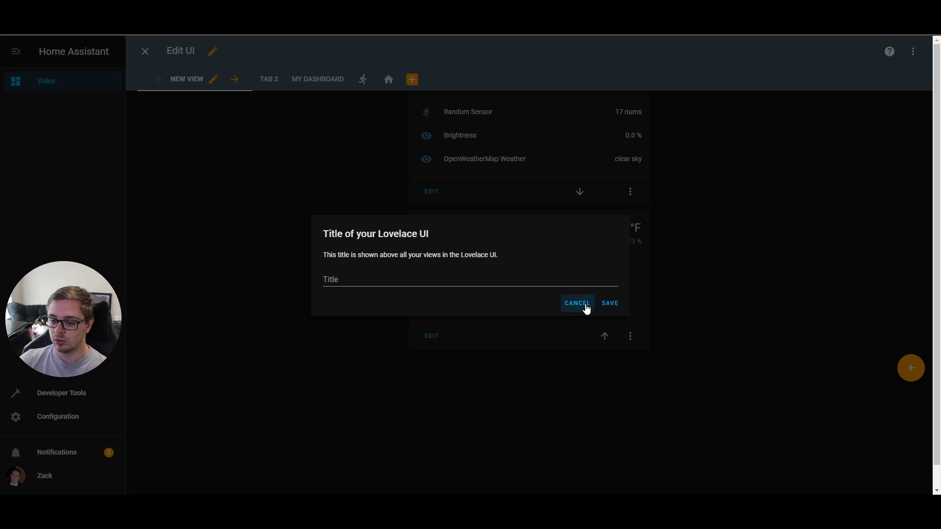
pyautogui.click(584, 305)
pyautogui.click(213, 51)
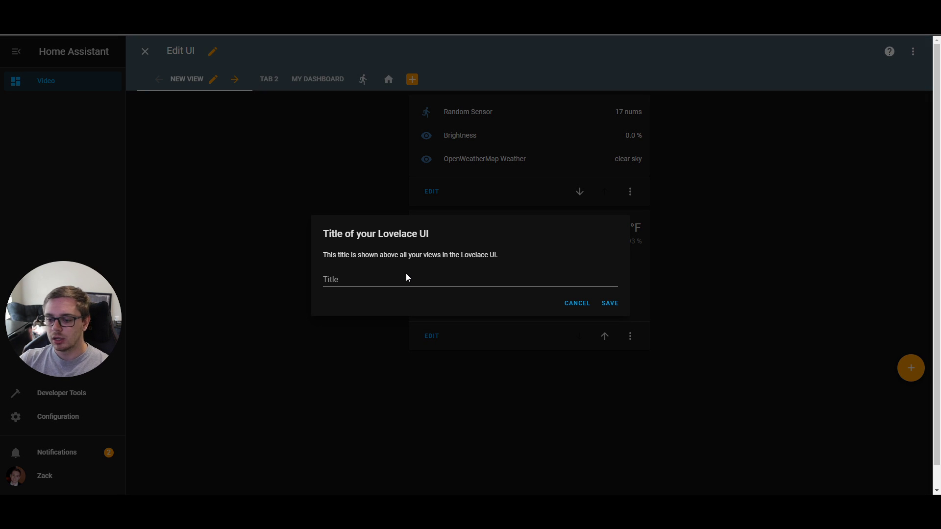
pyautogui.click(407, 277)
pyautogui.write('H')
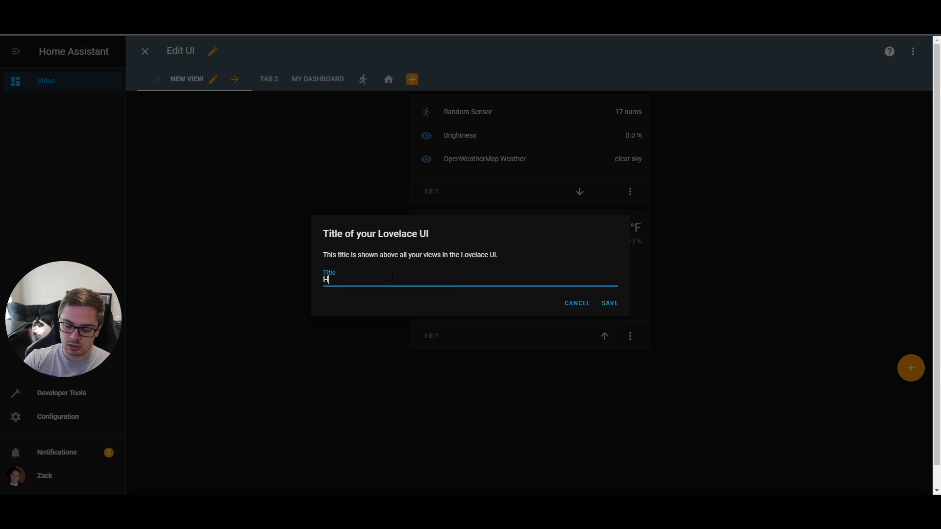
pyautogui.write('ome asistant')
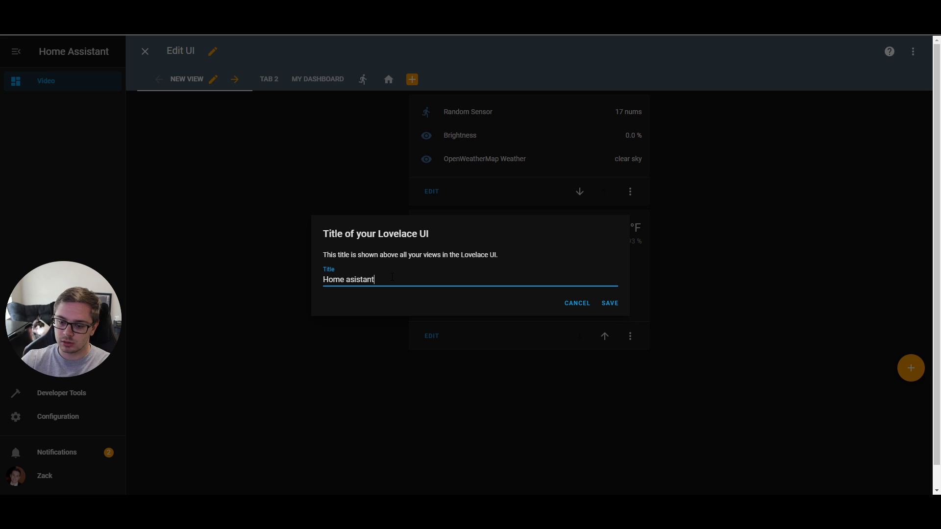
pyautogui.press('Left')
pyautogui.press('Left')
pyautogui.press('Left')
pyautogui.press('BackSpace')
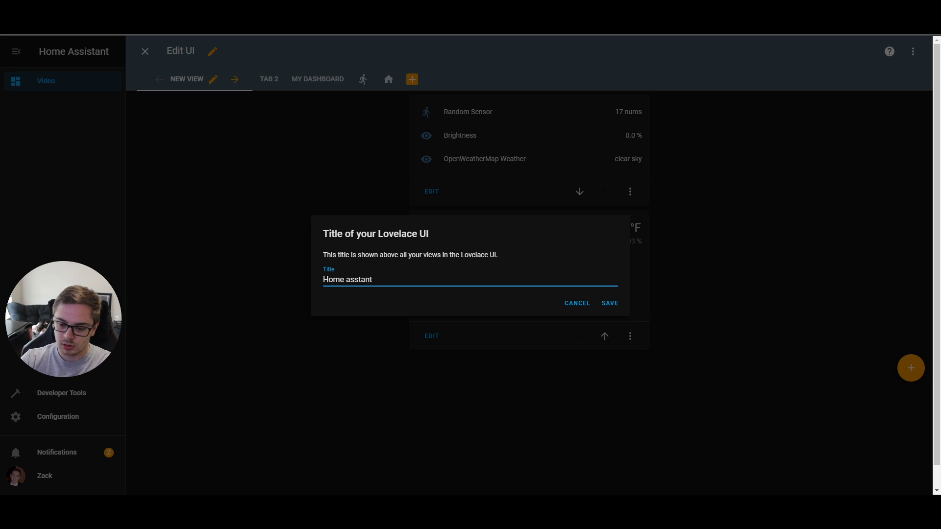
pyautogui.press('Right')
pyautogui.write('i')
pyautogui.click(607, 308)
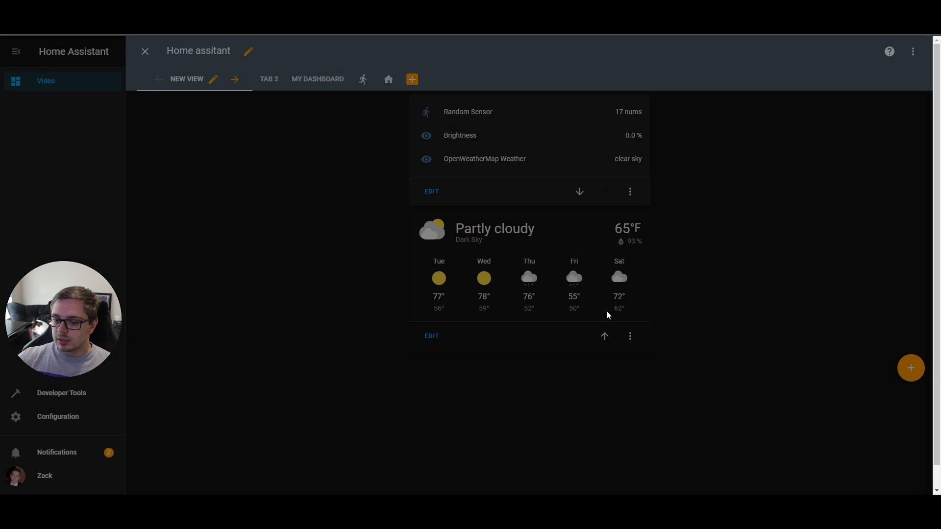
pyautogui.click(146, 56)
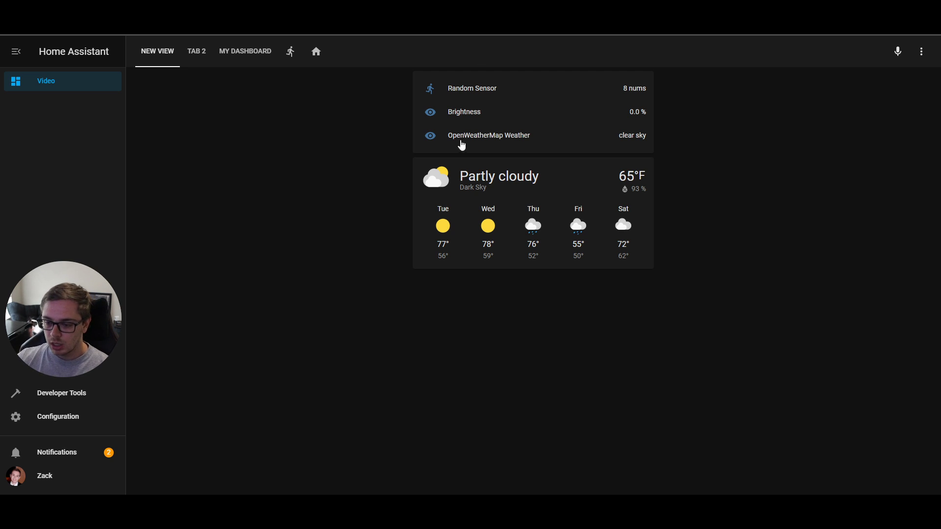
pyautogui.click(922, 53)
pyautogui.click(757, 142)
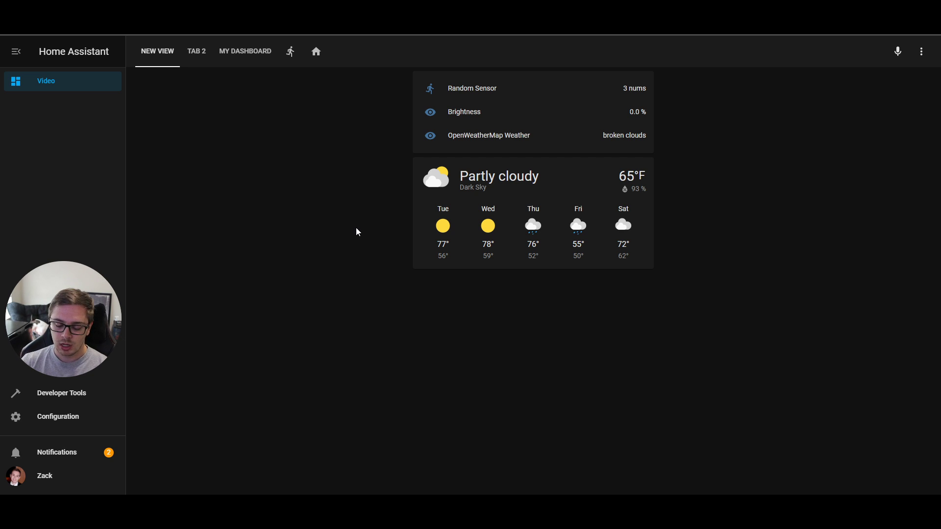
# Search the entities for "light" with quick search, view the Bed Light details and close them
pyautogui.press('e')
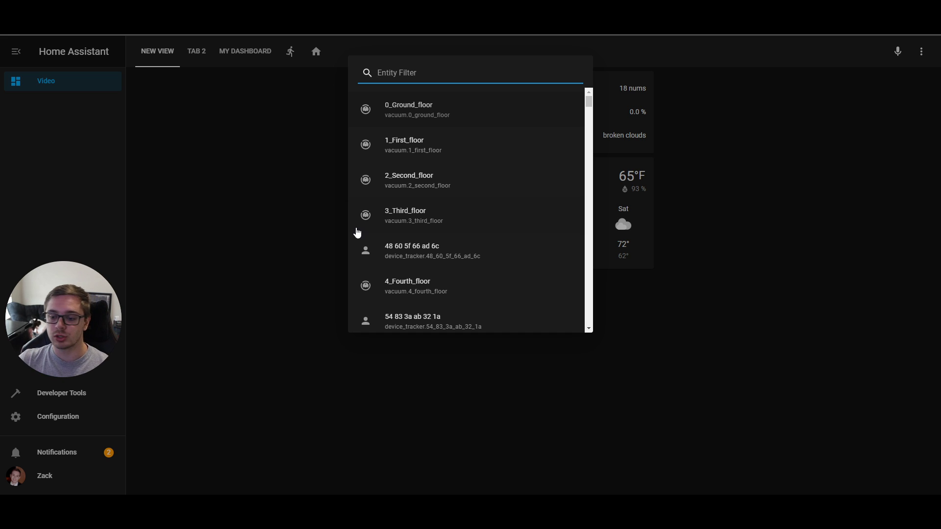
pyautogui.write('light')
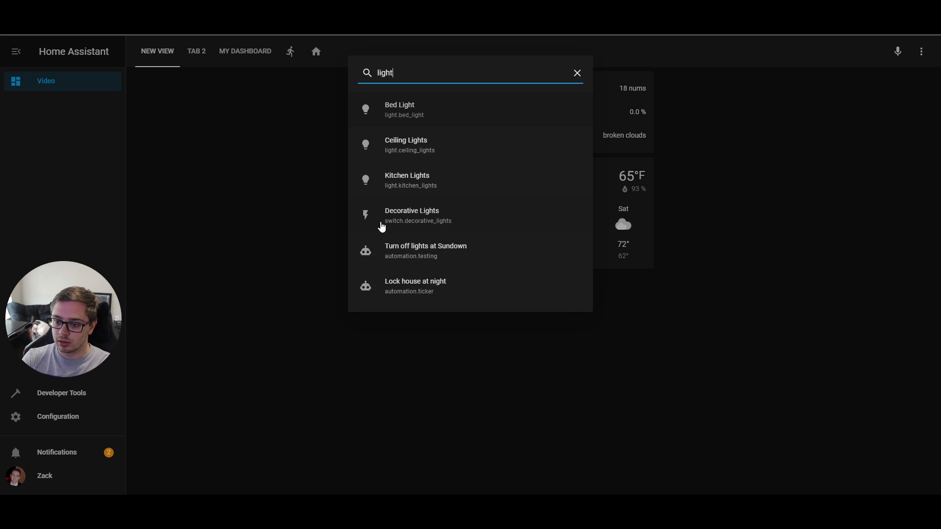
pyautogui.click(429, 118)
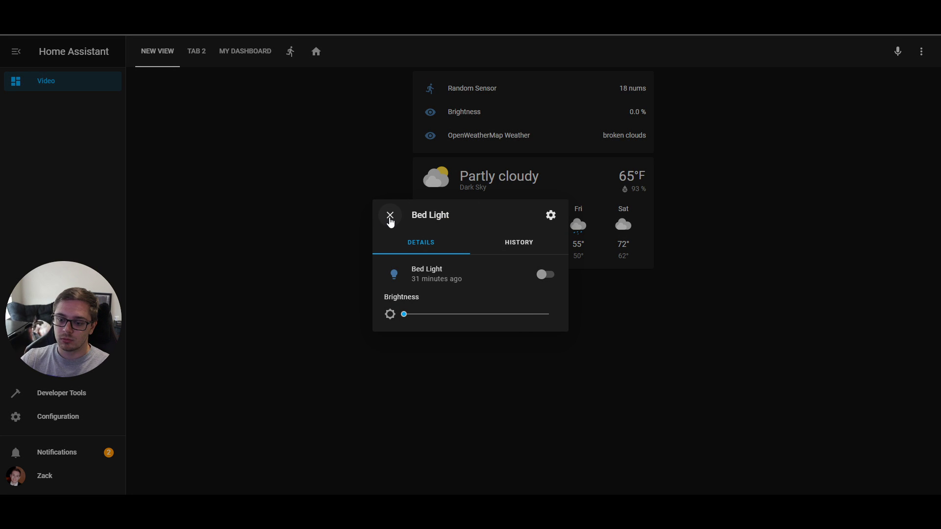
pyautogui.click(390, 215)
# Search the entities for "ce" with quick search, view the Ceiling Fan details and close them
pyautogui.press('e')
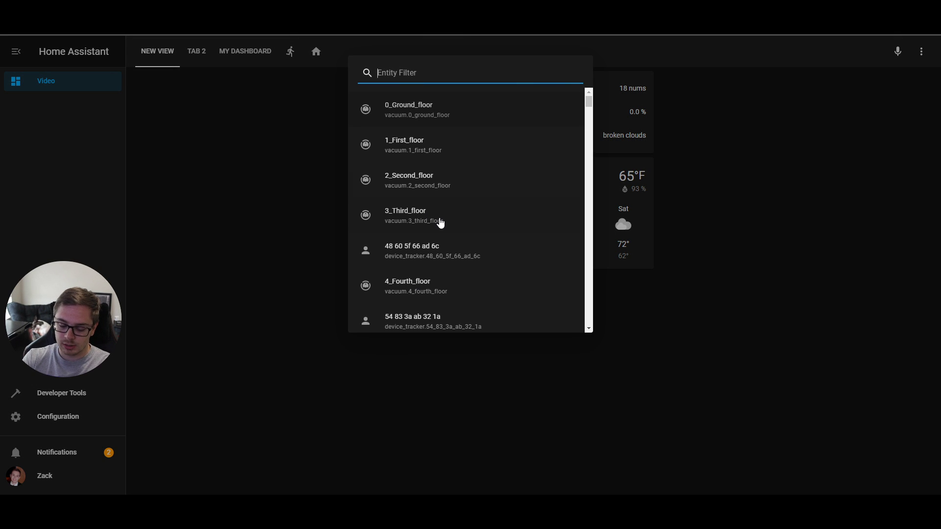
pyautogui.write('ce')
pyautogui.click(430, 106)
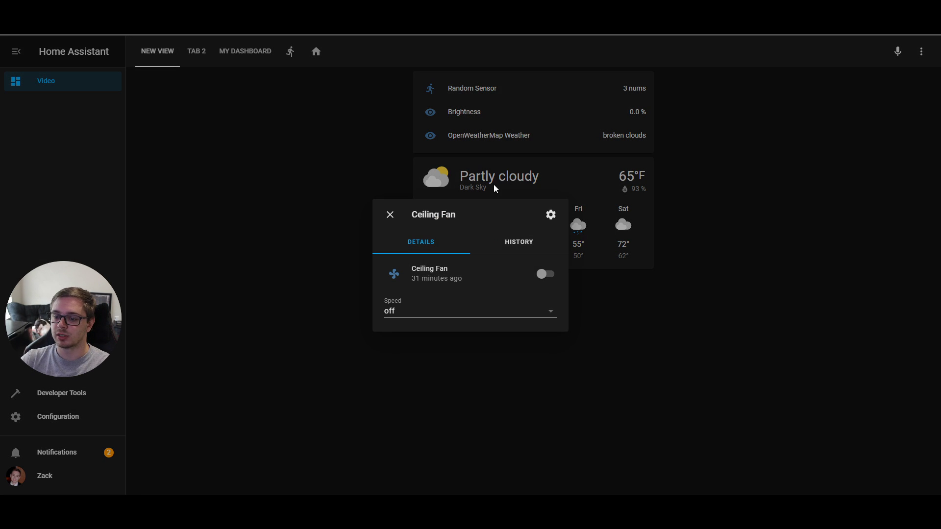
pyautogui.click(391, 214)
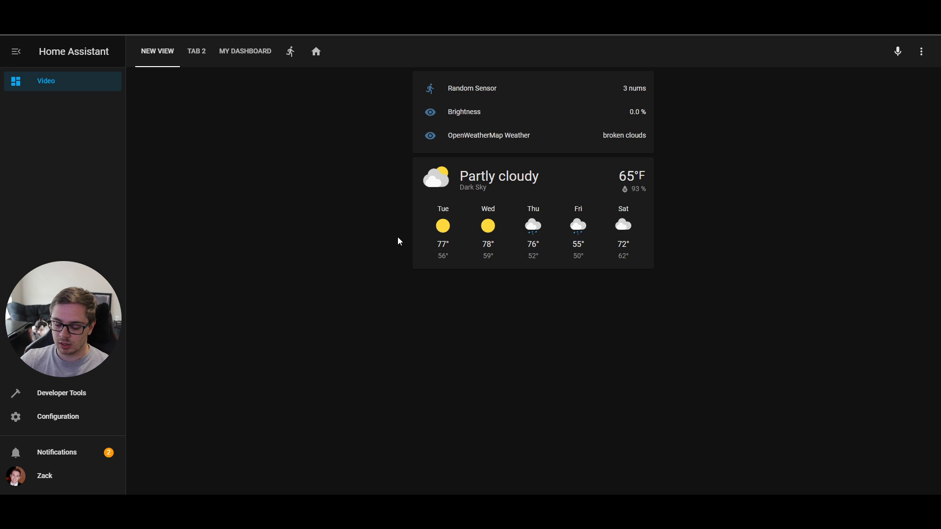
# Switch quick search to command mode with ">" and examine the list of reload commands
pyautogui.press('e')
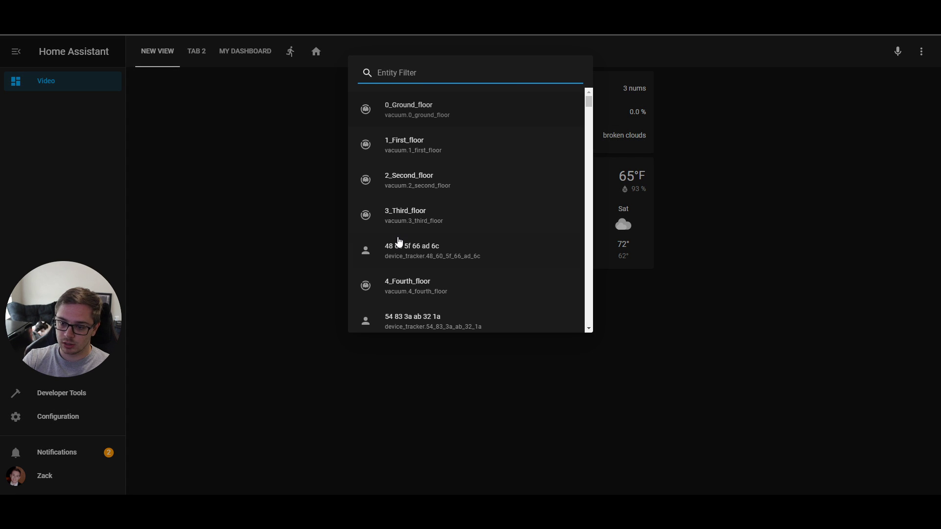
pyautogui.write('>')
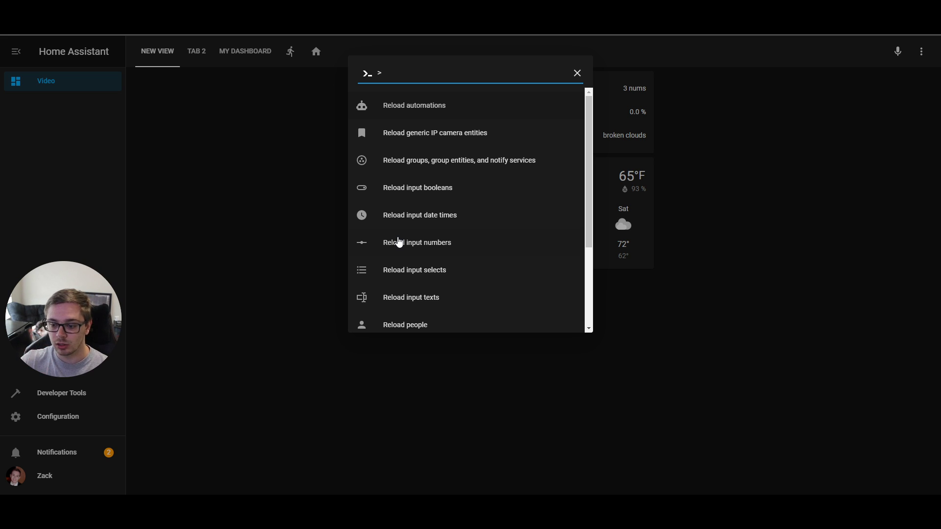
pyautogui.scroll(-3, 439, 147)
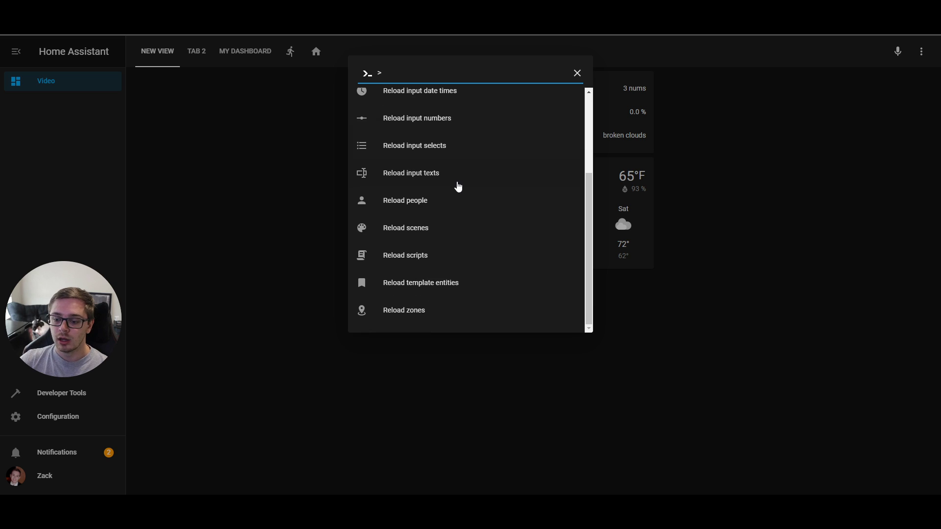
pyautogui.scroll(3, 464, 274)
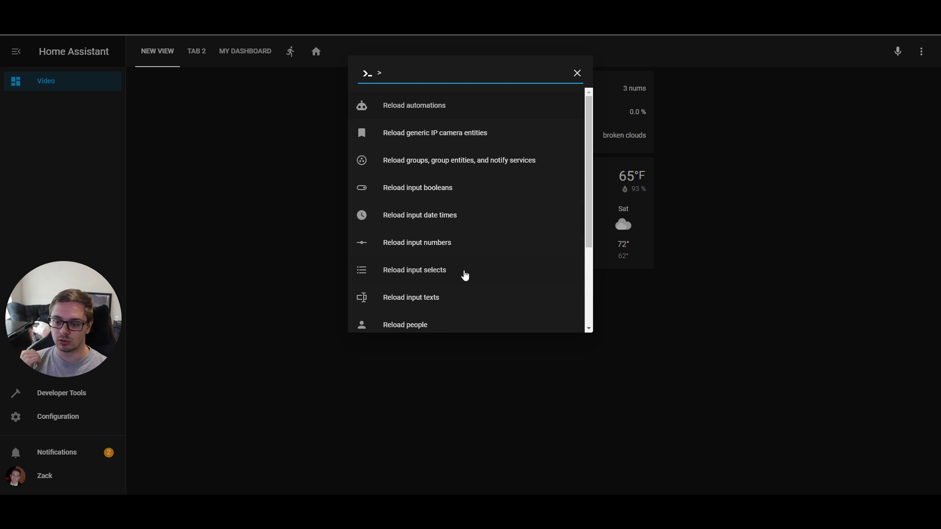
pyautogui.press('BackSpace')
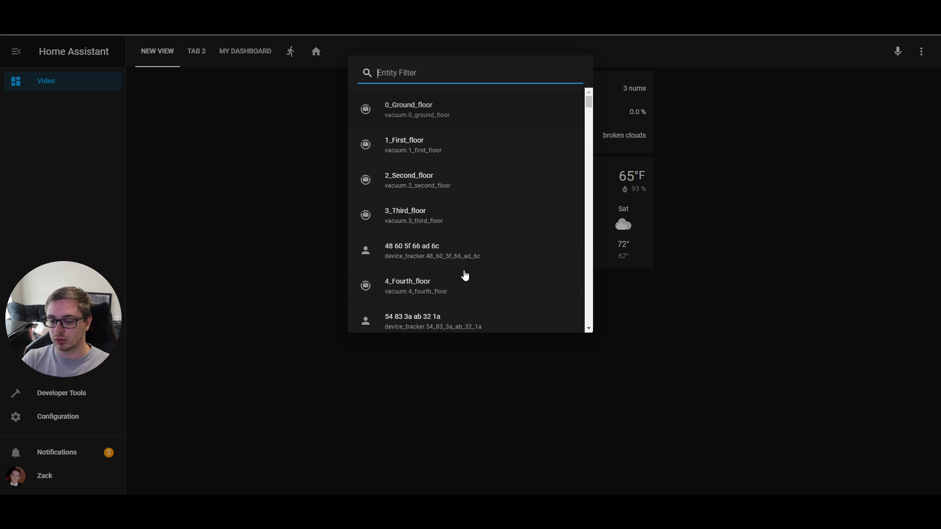
pyautogui.write('>')
pyautogui.press('BackSpace')
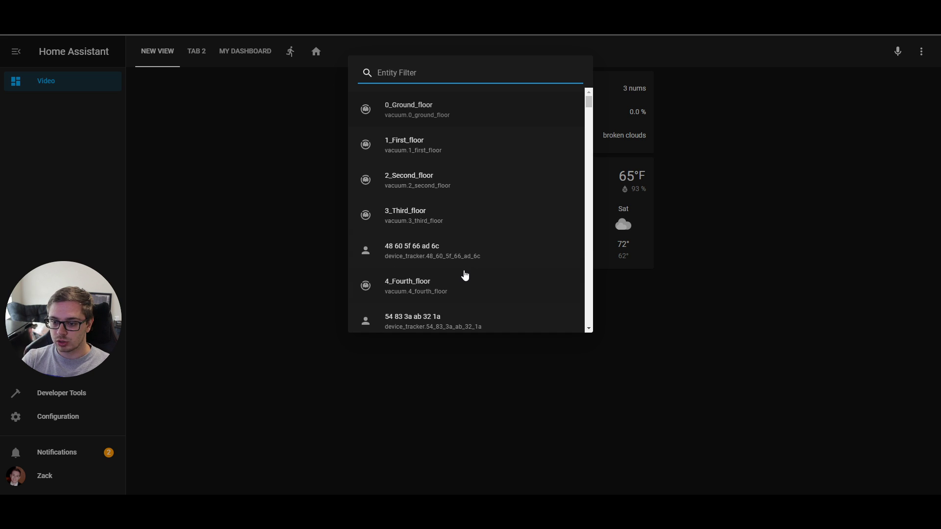
pyautogui.write('>')
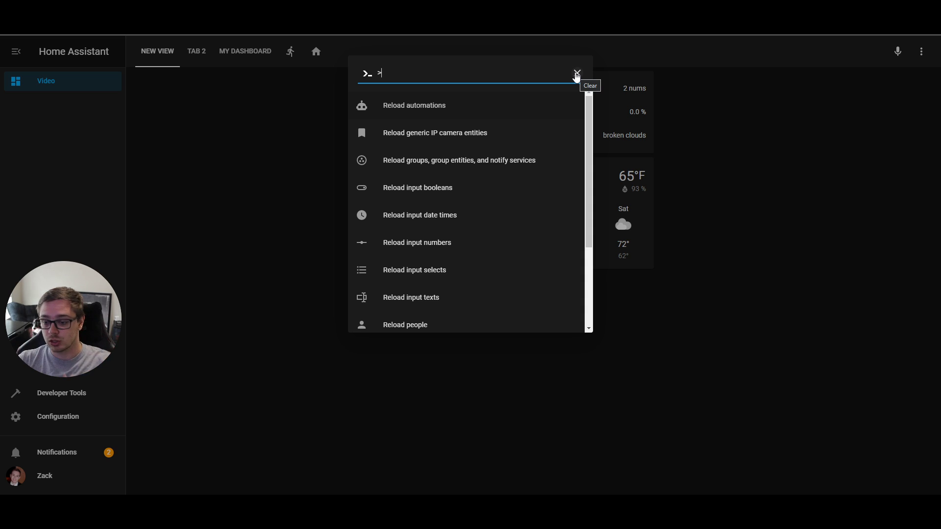
pyautogui.scroll(-3, 471, 176)
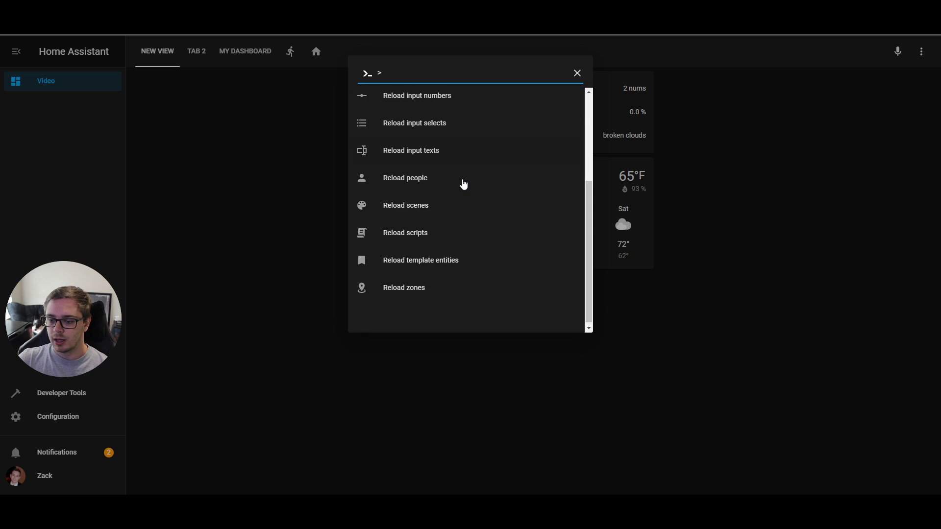
pyautogui.scroll(3, 405, 268)
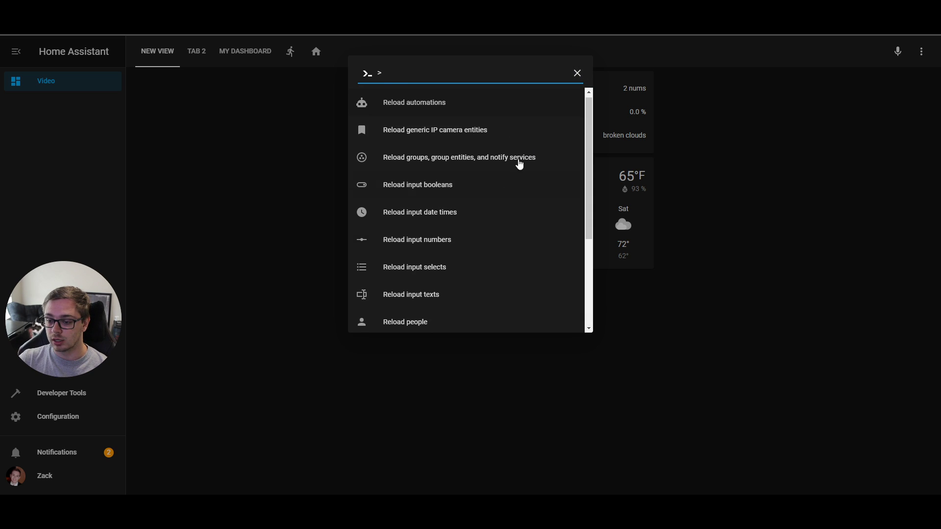
# Return quick search to the entity list, view the details of the media player media_player.bedroom and close them
pyautogui.click(577, 73)
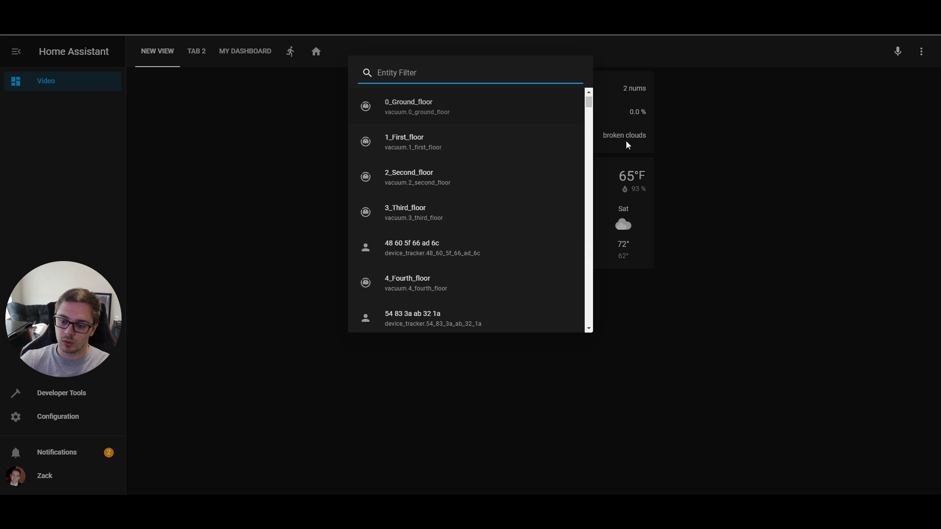
pyautogui.scroll(-4, 384, 191)
pyautogui.scroll(-7, 470, 195)
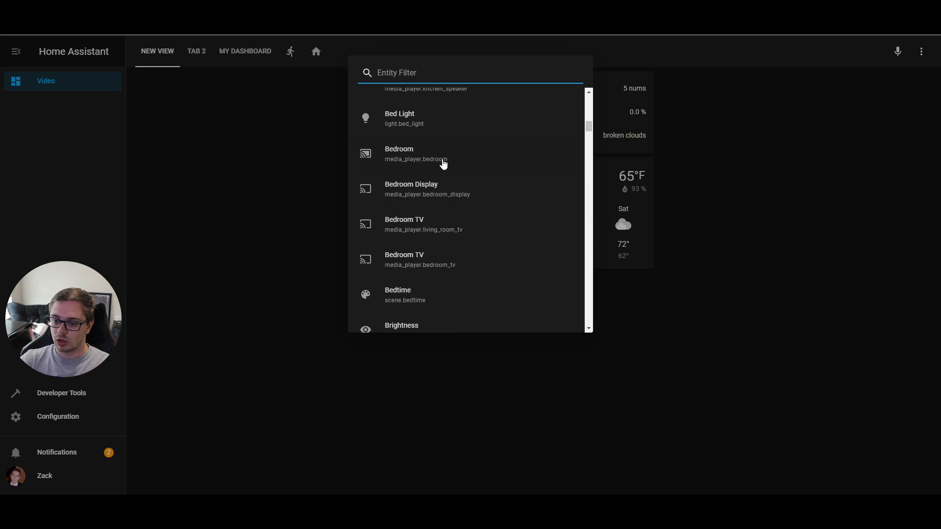
pyautogui.click(443, 160)
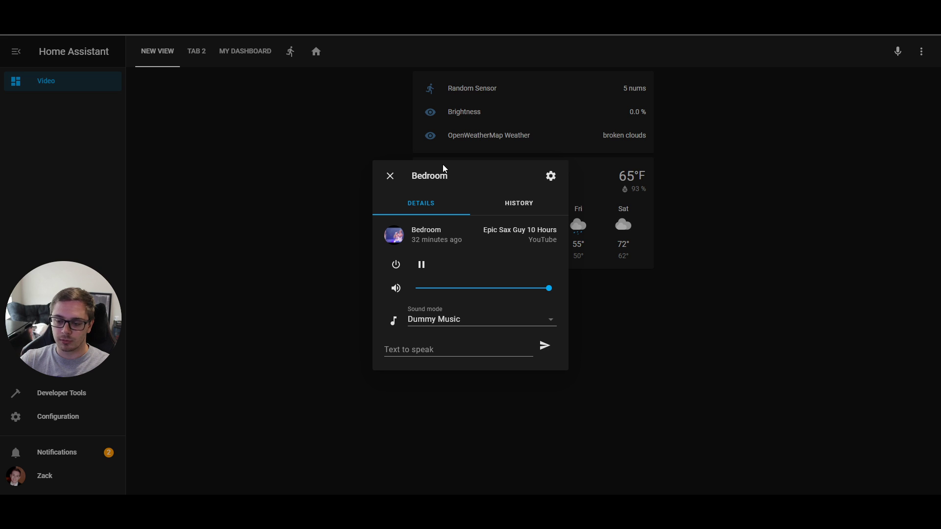
pyautogui.click(389, 177)
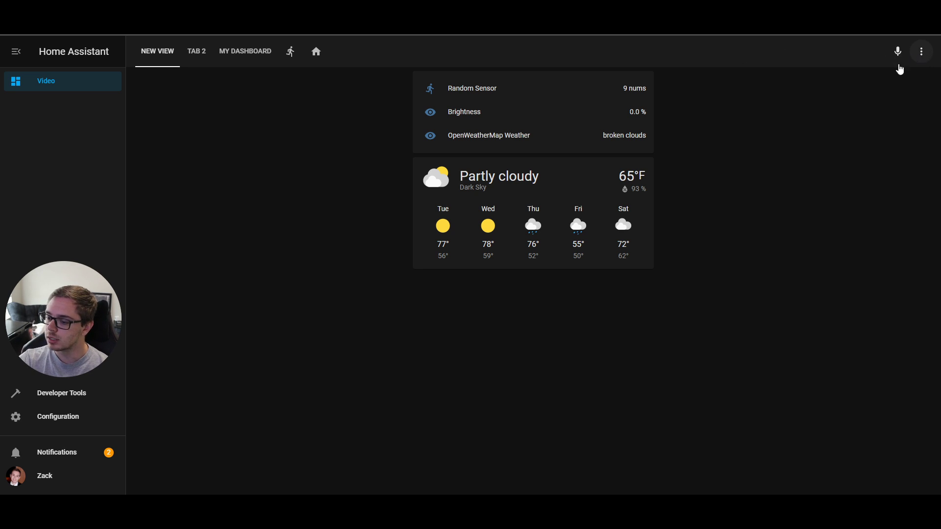
pyautogui.click(922, 53)
pyautogui.click(623, 210)
pyautogui.click(624, 201)
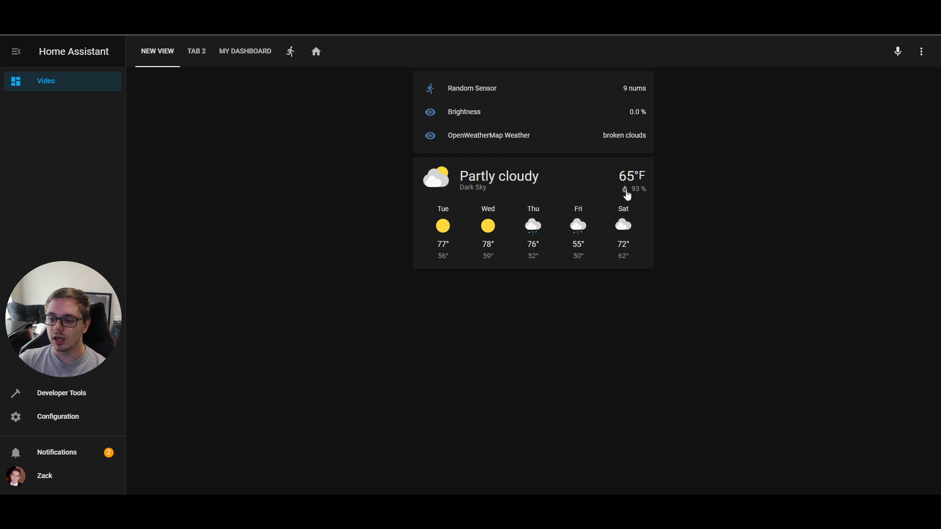
# Open the Dark Sky weather forecast card for editing and preview wind_speed and pressure as its secondary info attribute
pyautogui.click(921, 53)
pyautogui.click(906, 80)
pyautogui.click(426, 336)
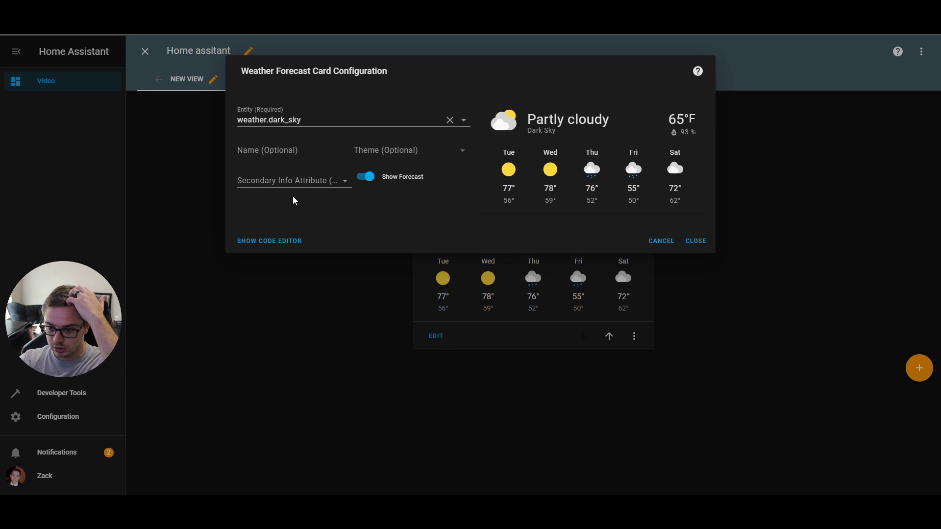
pyautogui.click(292, 179)
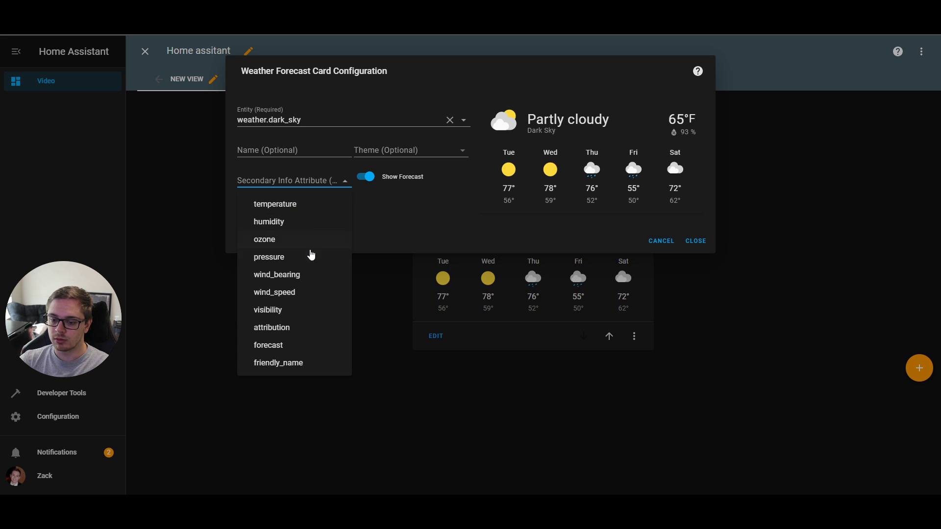
pyautogui.click(296, 294)
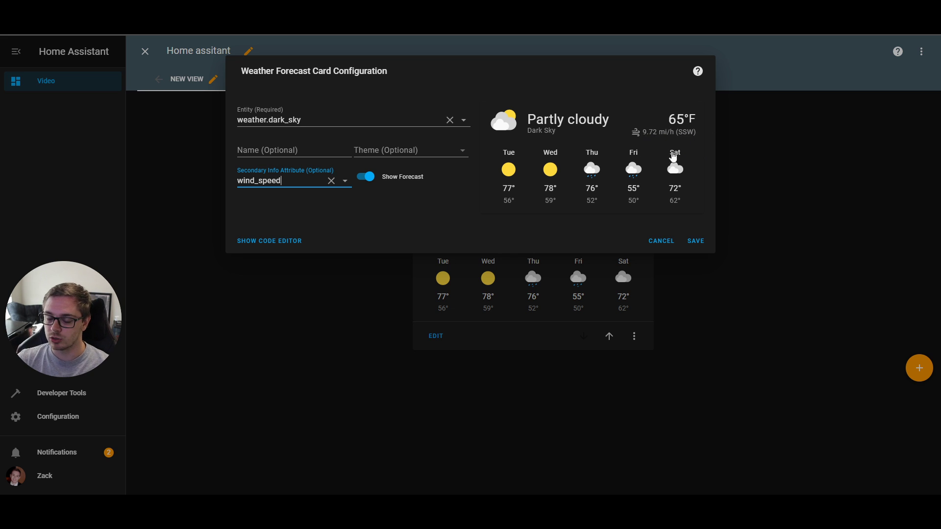
pyautogui.click(291, 179)
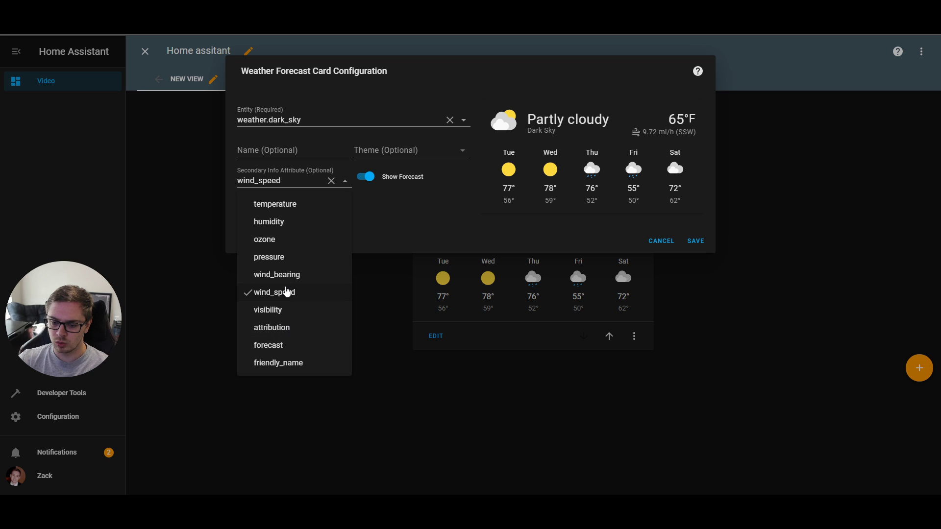
pyautogui.click(282, 263)
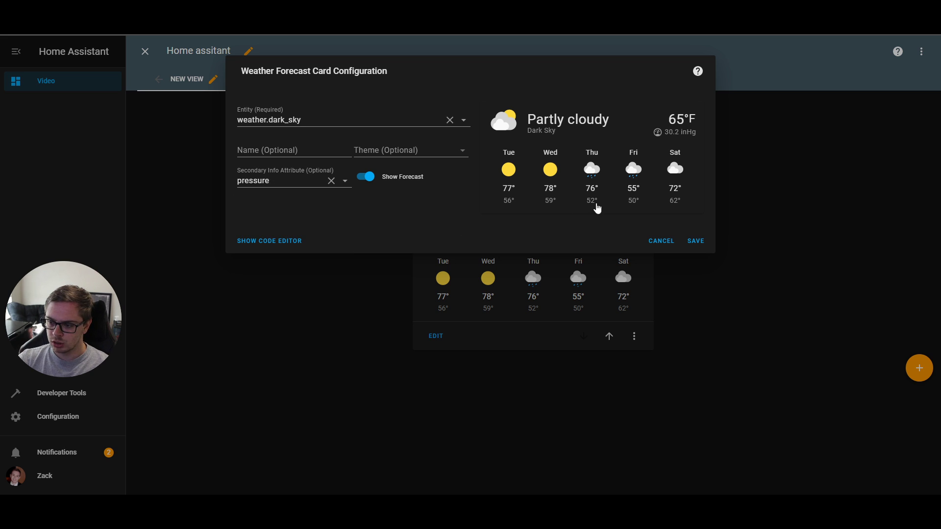
# Try to enter "precipitation" as the weather card's secondary info attribute
pyautogui.click(280, 173)
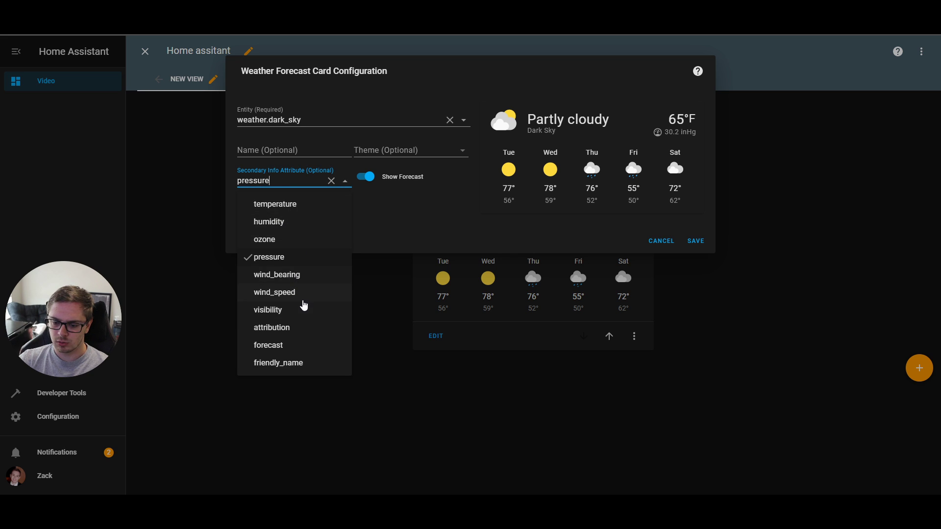
pyautogui.doubleClick(282, 180)
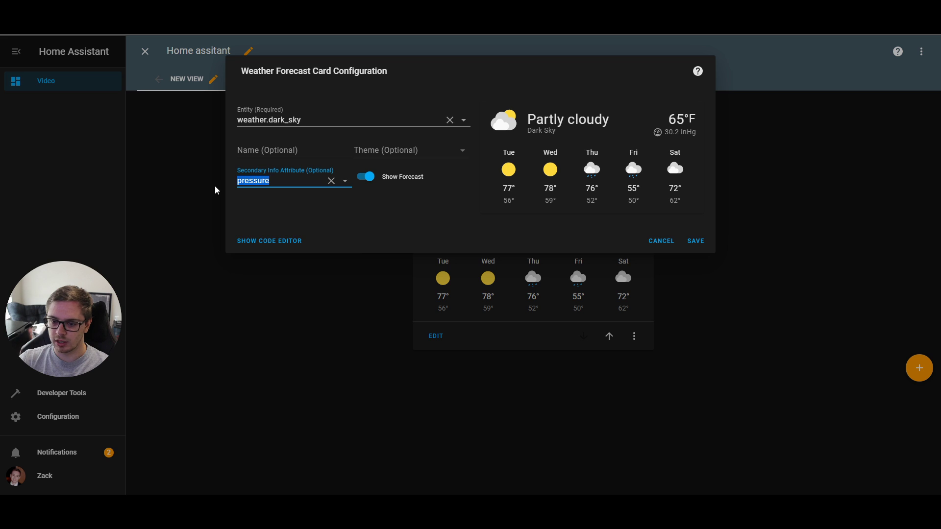
pyautogui.write('precipitation')
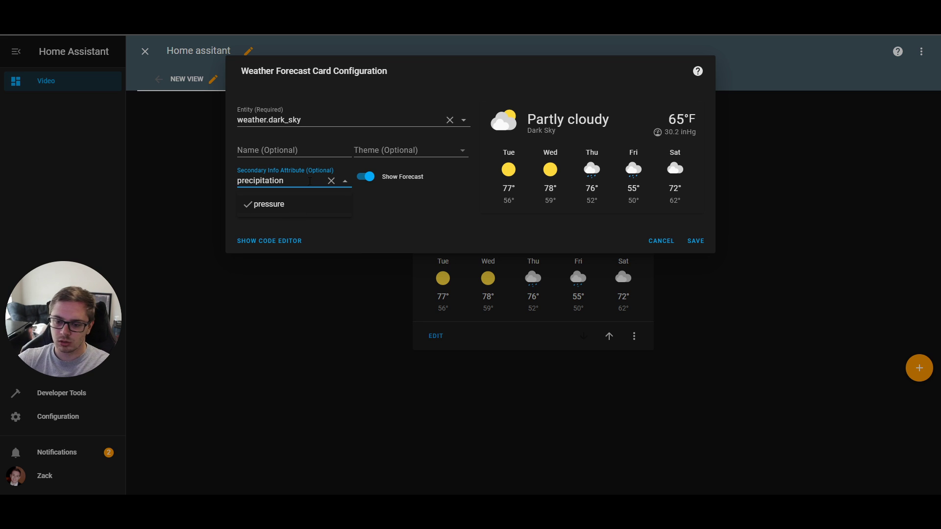
pyautogui.click(431, 210)
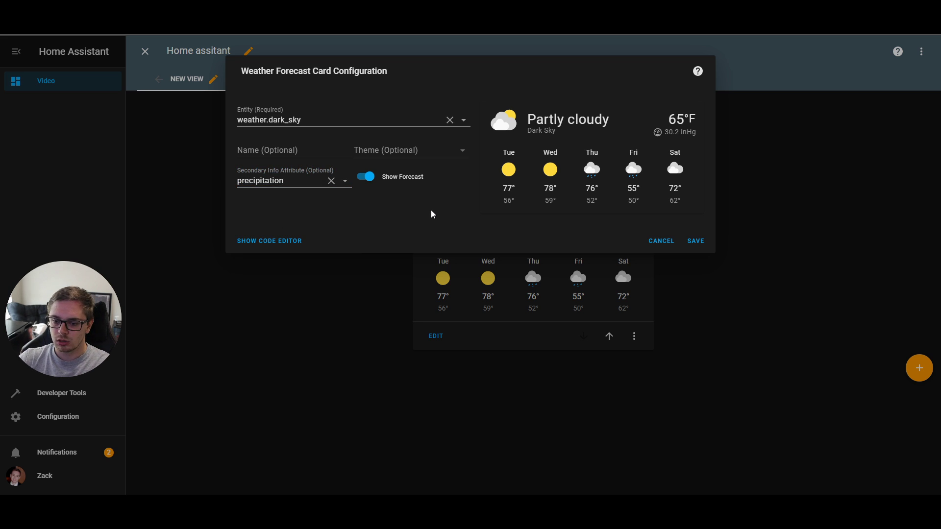
pyautogui.click(284, 182)
pyautogui.click(401, 232)
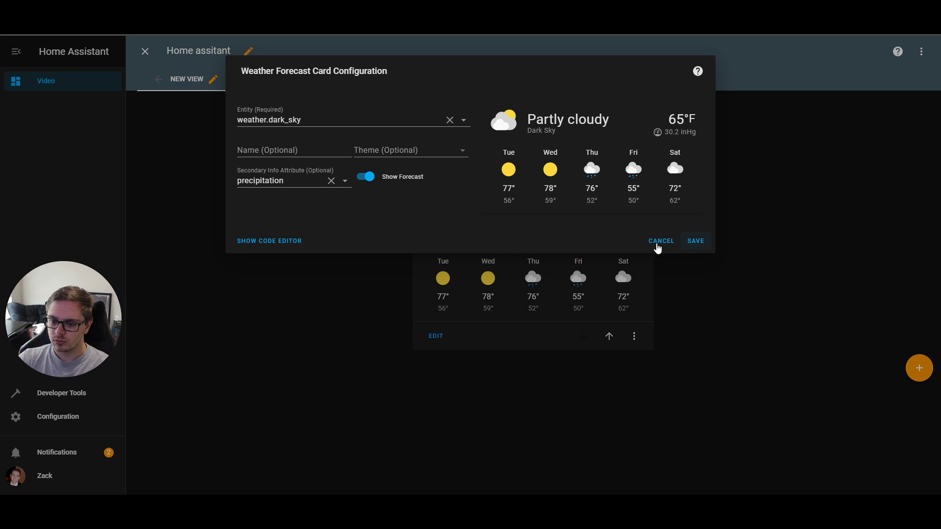
# Set the weather card's secondary info attribute to wind_speed and discard the card changes
pyautogui.click(305, 178)
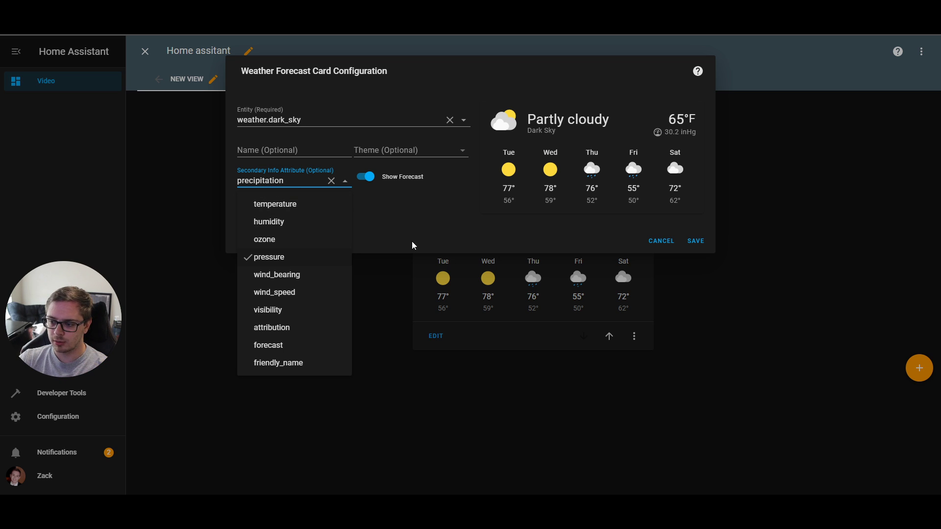
pyautogui.click(283, 296)
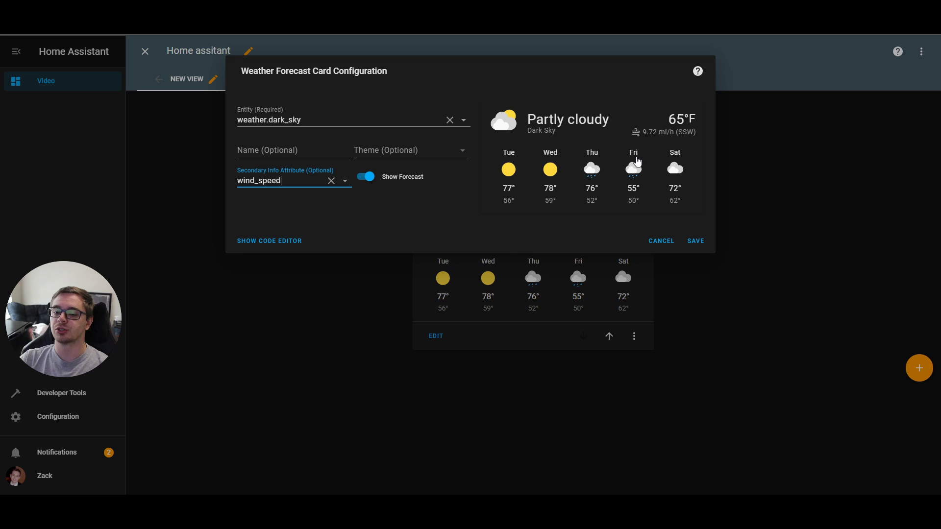
pyautogui.click(658, 245)
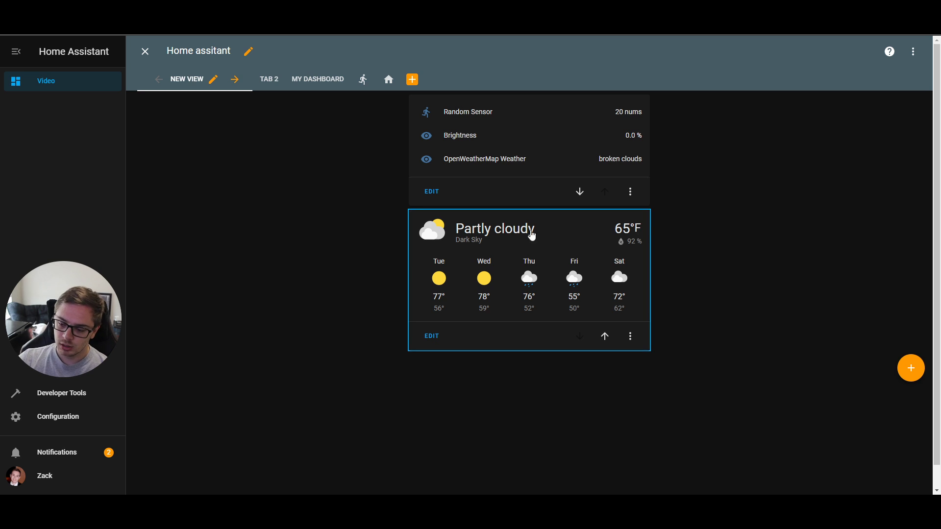
# Open the entities card for editing and search its entity picker for "autom"
pyautogui.click(431, 194)
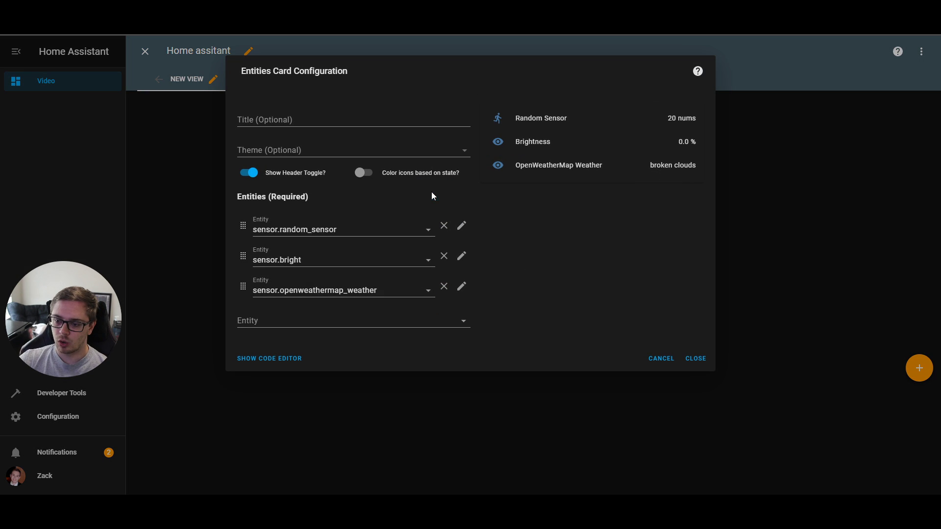
pyautogui.click(314, 319)
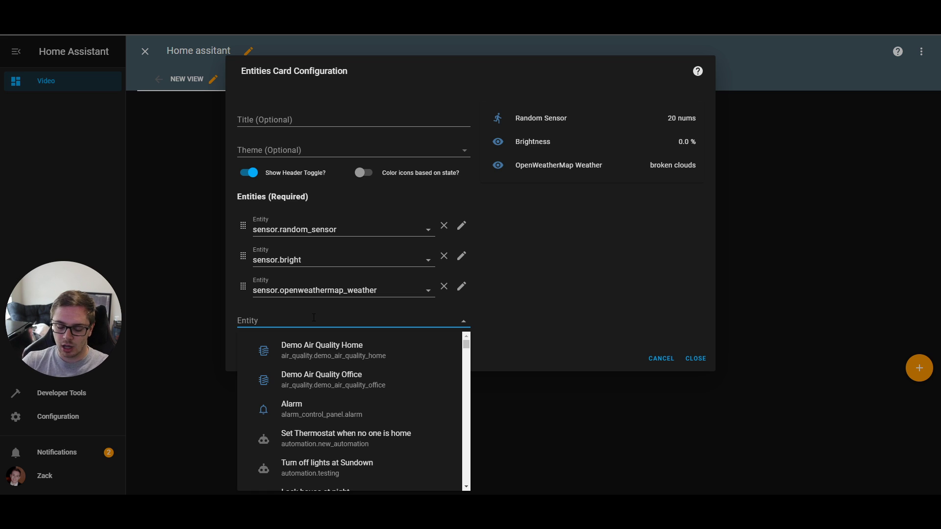
pyautogui.write('autom')
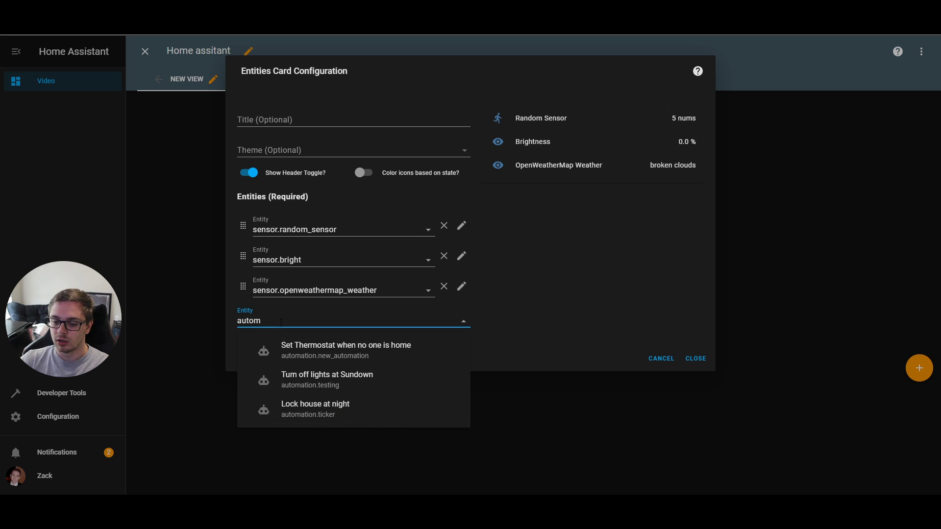
# Search the card's entity picker for "lock" instead, close its configuration without adding an entity and exit dashboard editing
pyautogui.press('BackSpace')
pyautogui.press('BackSpace')
pyautogui.press('BackSpace')
pyautogui.press('BackSpace')
pyautogui.press('BackSpace')
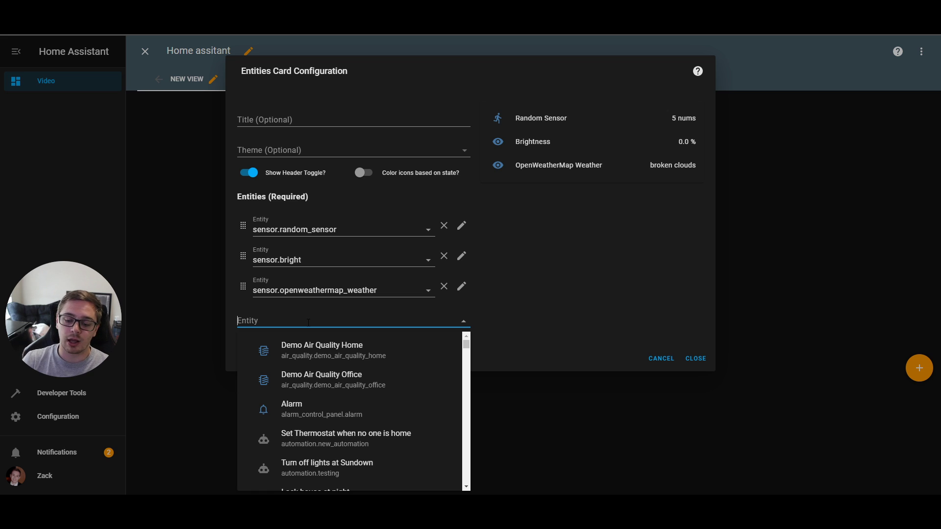
pyautogui.write('lock')
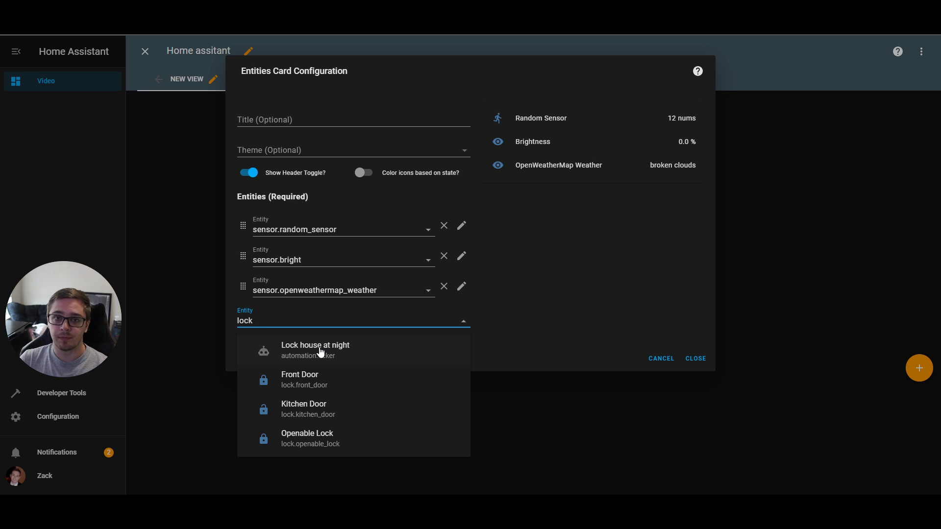
pyautogui.click(577, 317)
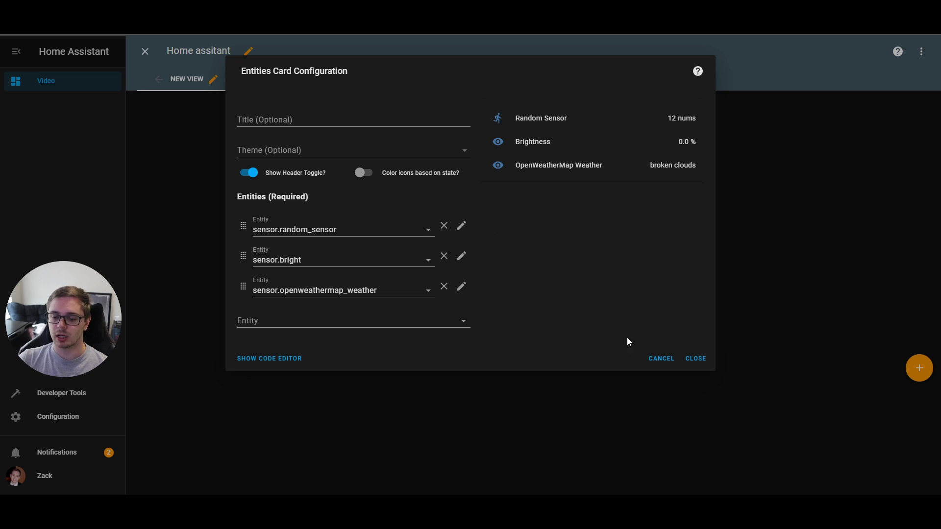
pyautogui.click(698, 363)
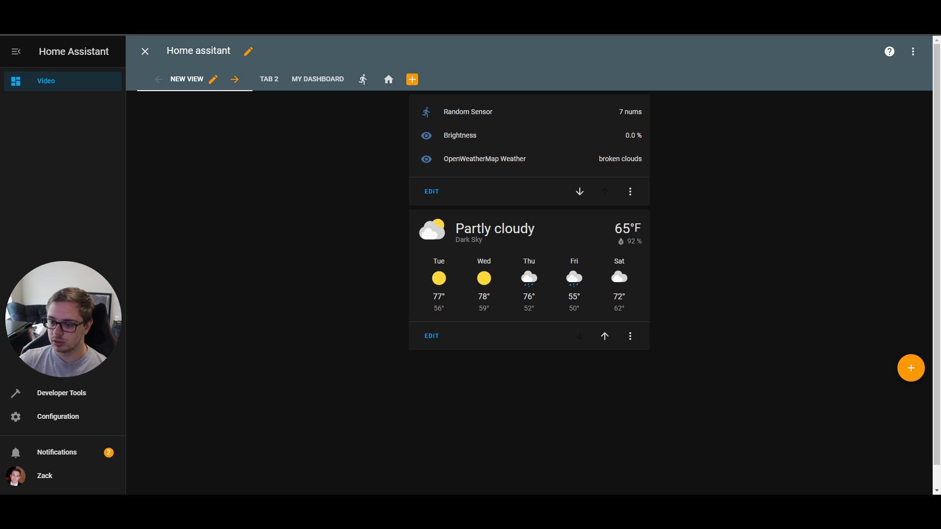
pyautogui.click(147, 53)
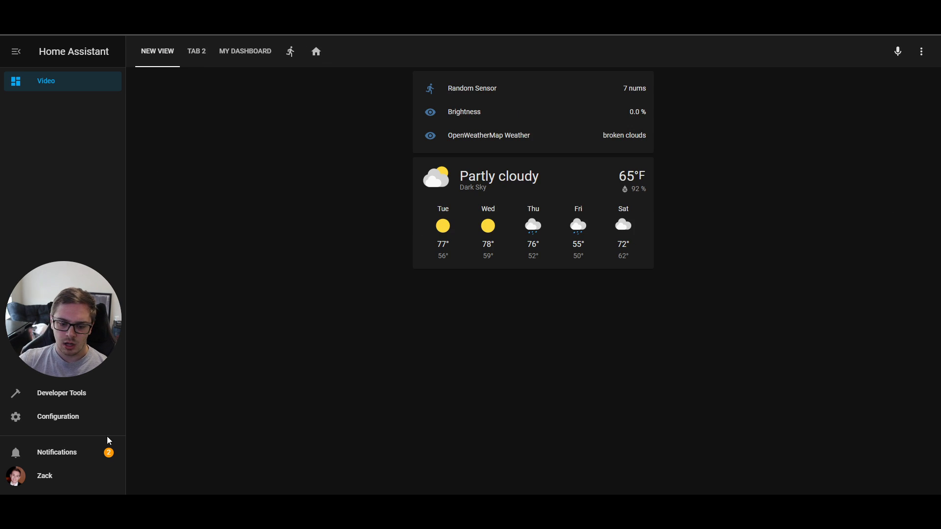
# Start a new automation from the automations configuration, skipping the prompt that asks what it should do
pyautogui.click(78, 423)
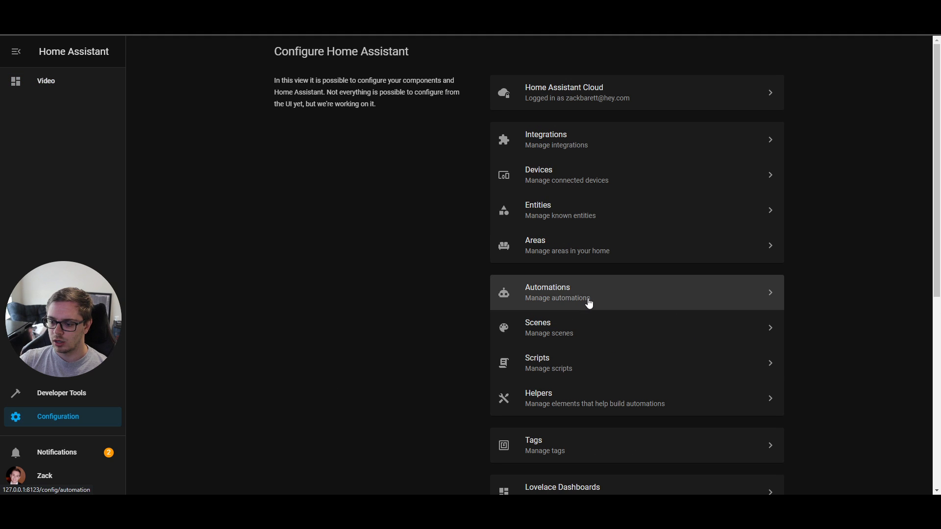
pyautogui.click(605, 296)
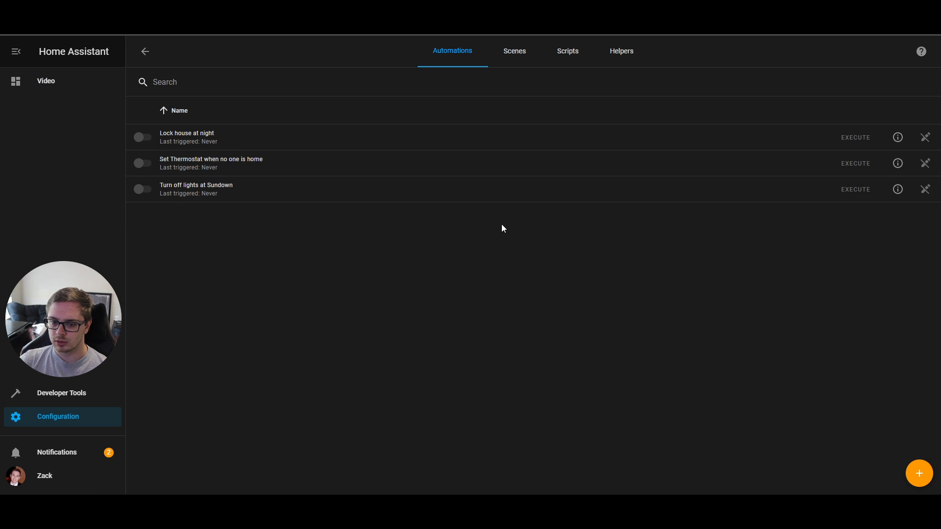
pyautogui.click(919, 473)
pyautogui.click(542, 351)
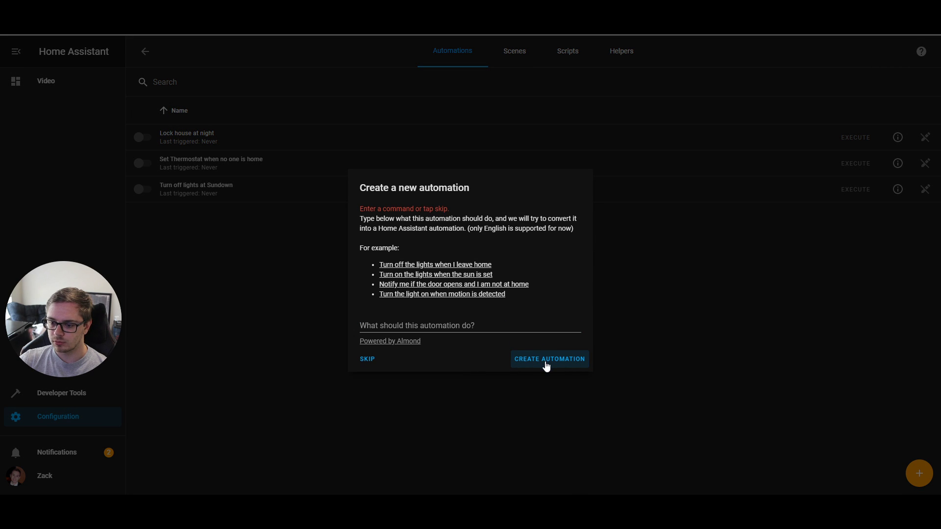
pyautogui.click(368, 360)
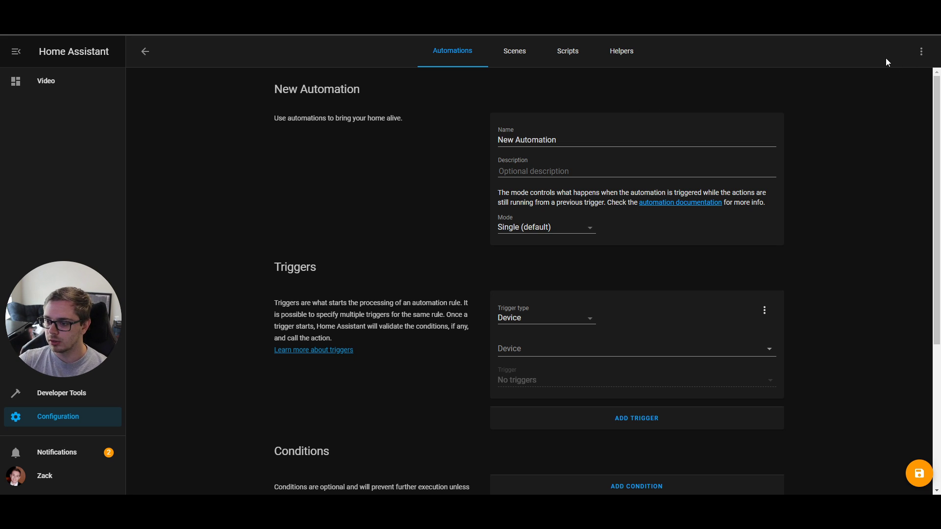
# Switch the new automation to YAML editing and examine its code from alias to mode
pyautogui.click(922, 52)
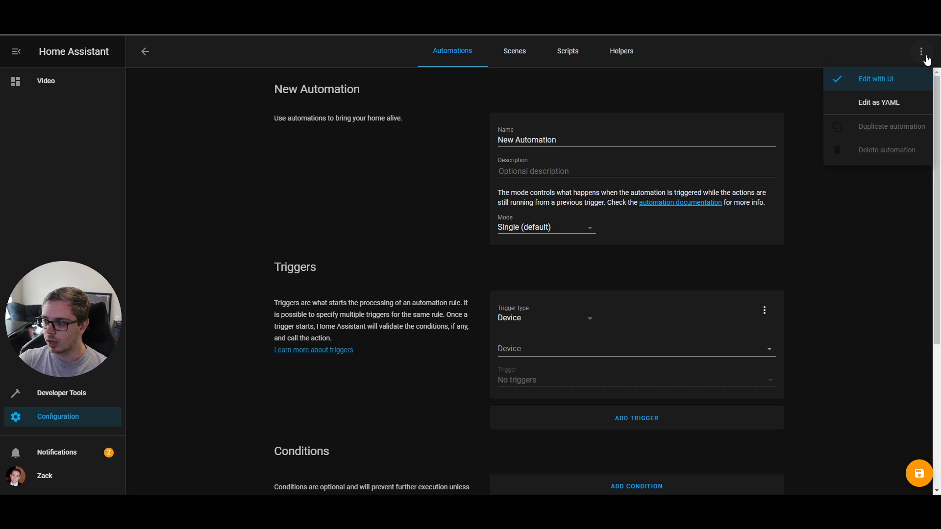
pyautogui.click(867, 105)
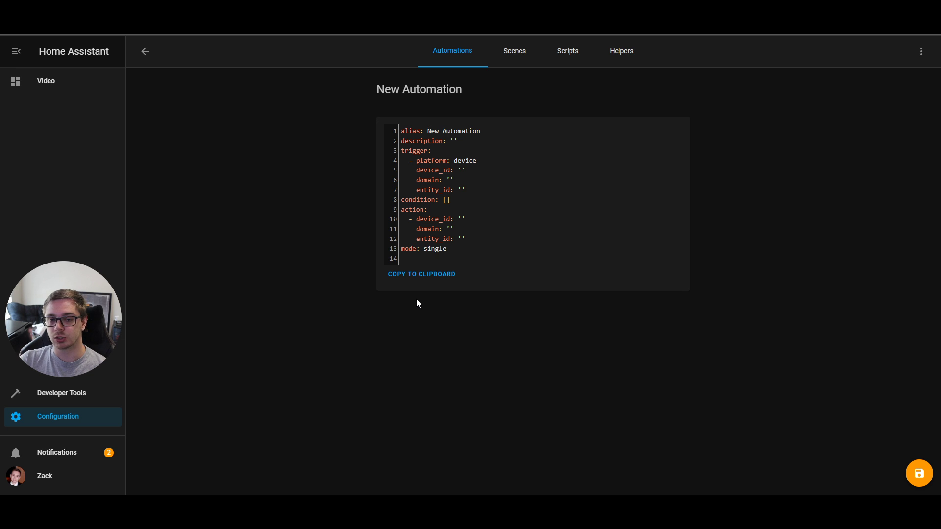
pyautogui.click(450, 229)
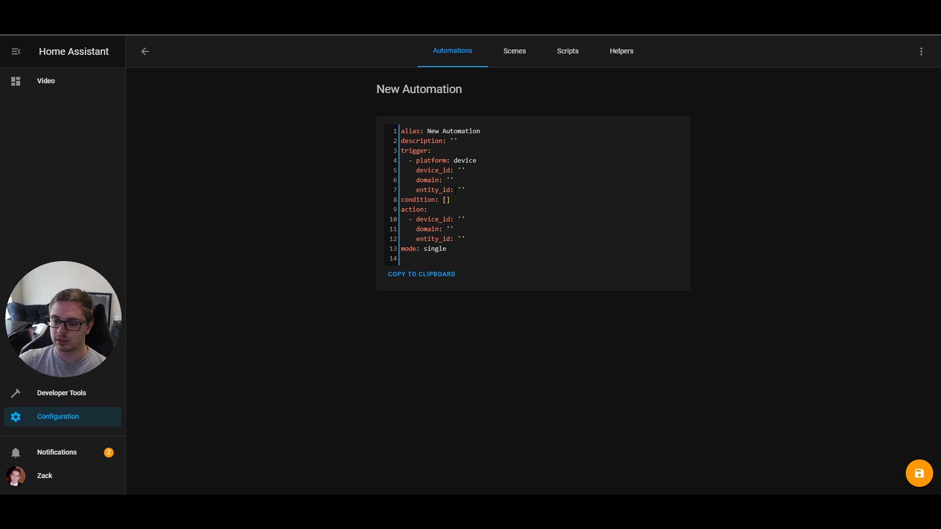
pyautogui.moveTo(465, 239); pyautogui.dragTo(565, 91)
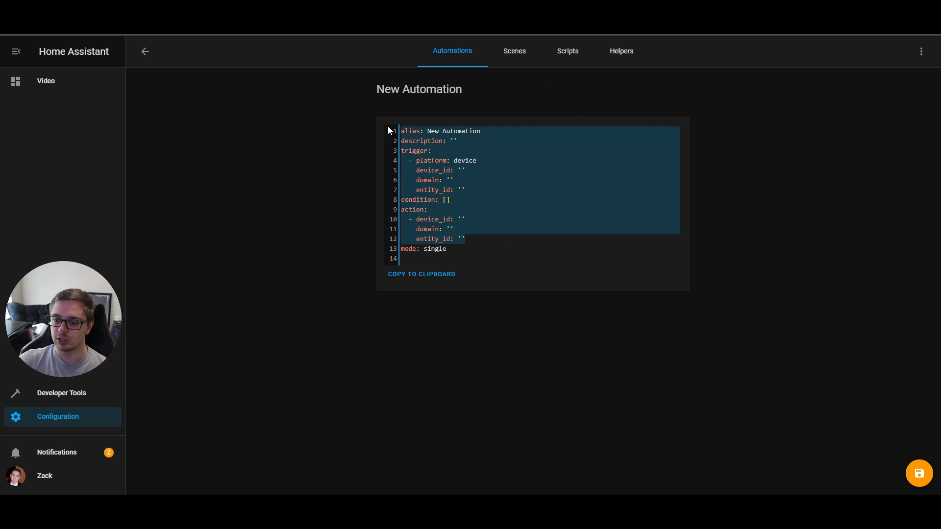
pyautogui.click(487, 199)
pyautogui.moveTo(455, 249); pyautogui.dragTo(438, 134)
pyautogui.click(472, 204)
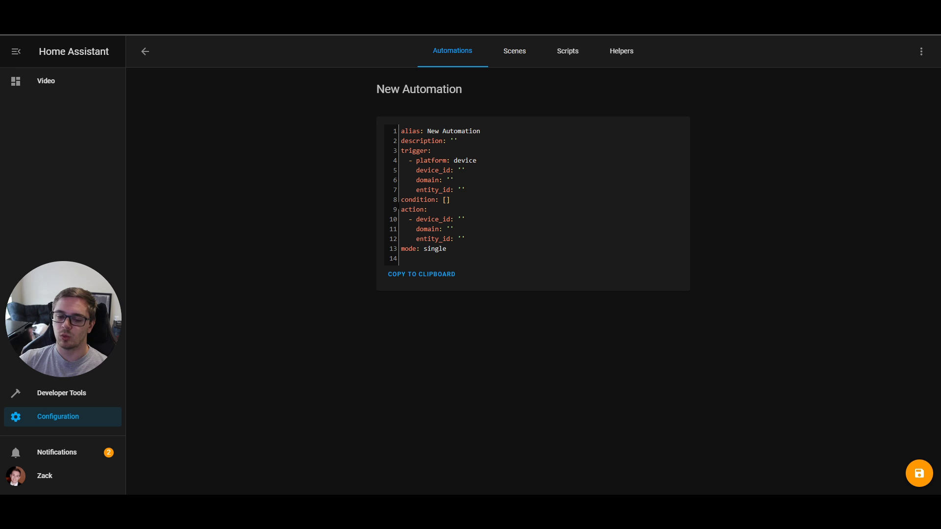
# Dismiss all notifications, check the notification list again and close it
pyautogui.click(67, 455)
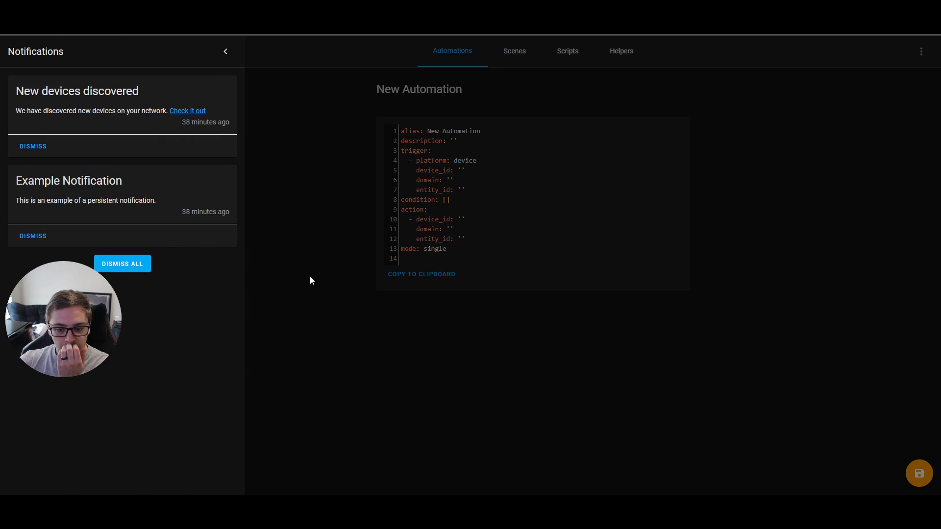
pyautogui.click(116, 271)
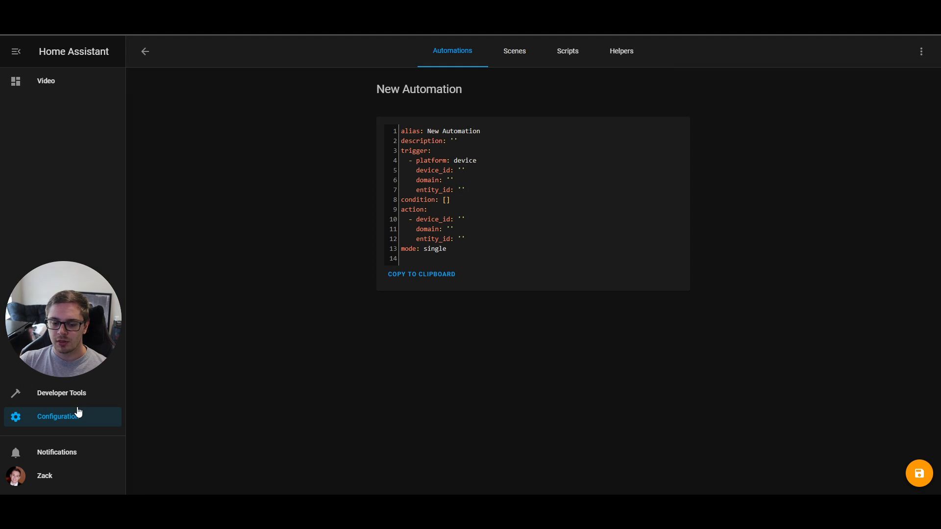
pyautogui.click(73, 453)
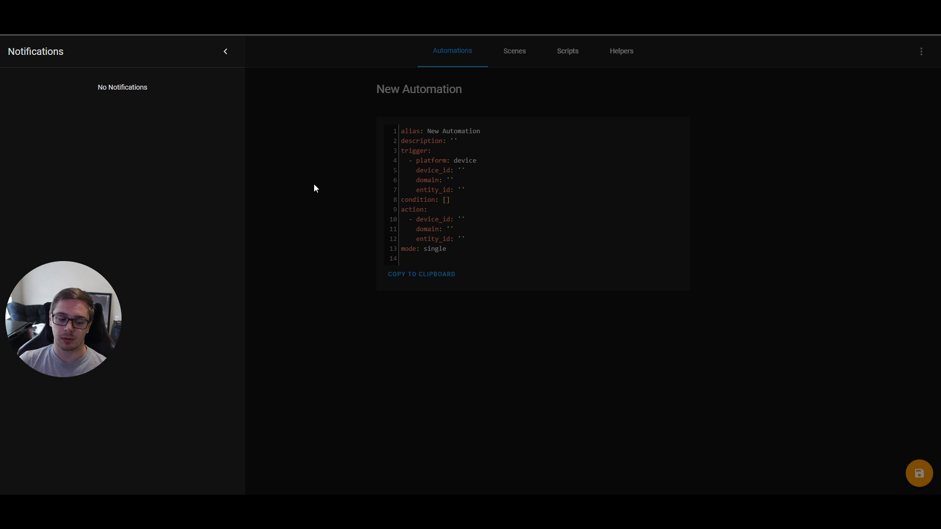
pyautogui.click(307, 161)
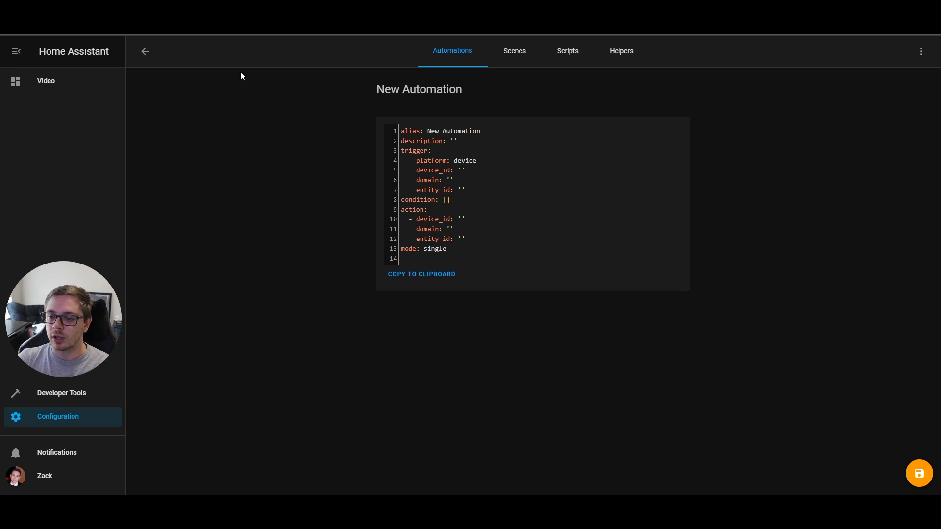
# Put the Video dashboard into edit mode and bring up the card choices for its New View view
pyautogui.click(58, 87)
pyautogui.click(920, 53)
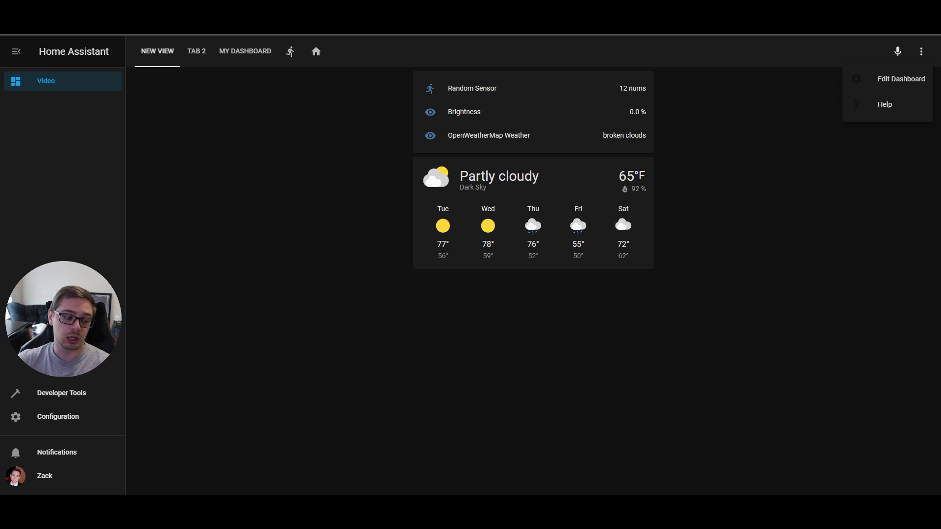
pyautogui.click(896, 83)
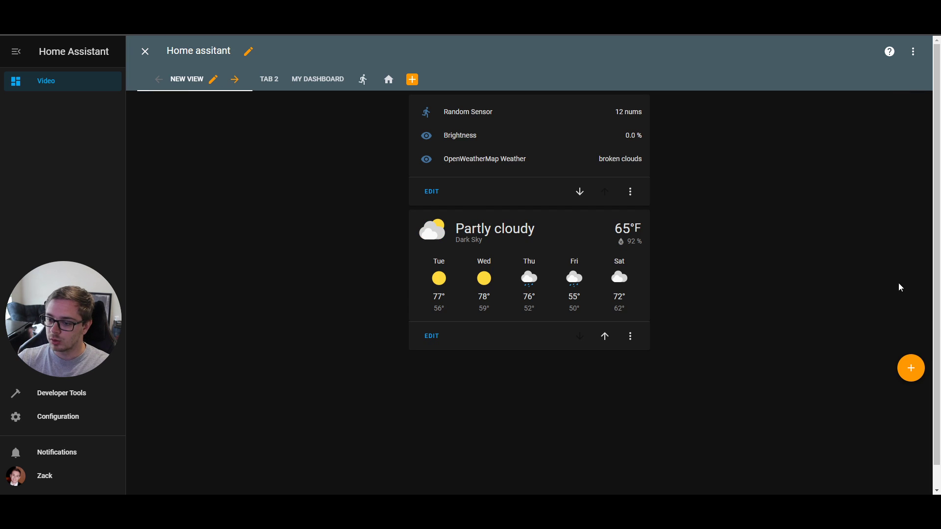
pyautogui.click(906, 365)
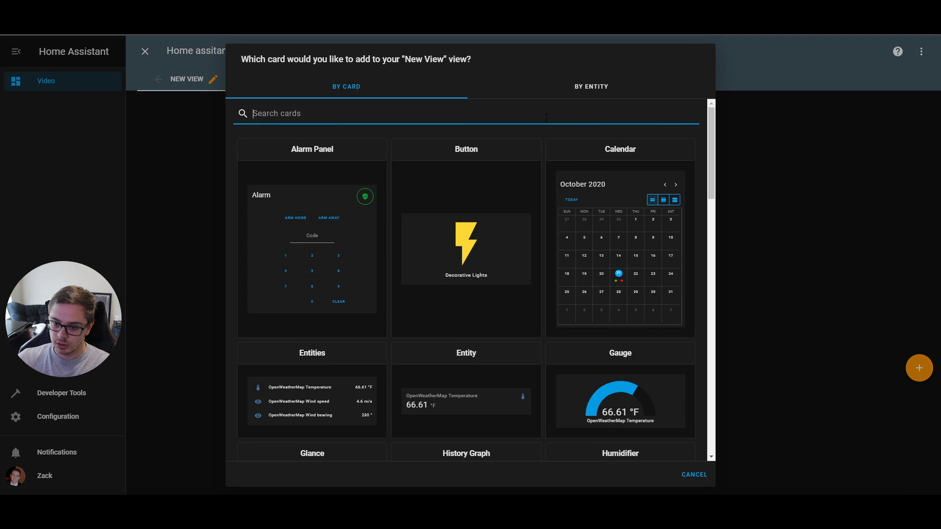
# Search the available cards for "pict" and open the configuration of a new Picture Elements card
pyautogui.write('pc')
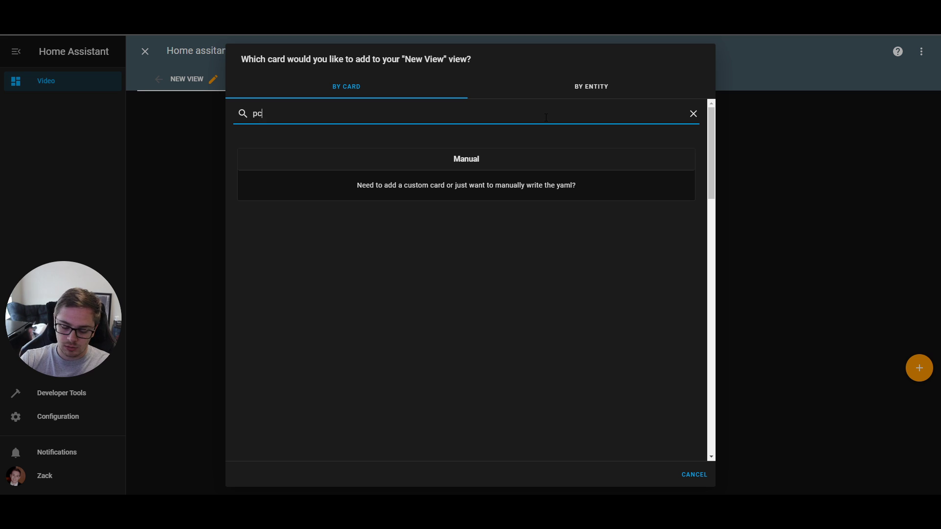
pyautogui.write('ic')
pyautogui.press('BackSpace')
pyautogui.press('BackSpace')
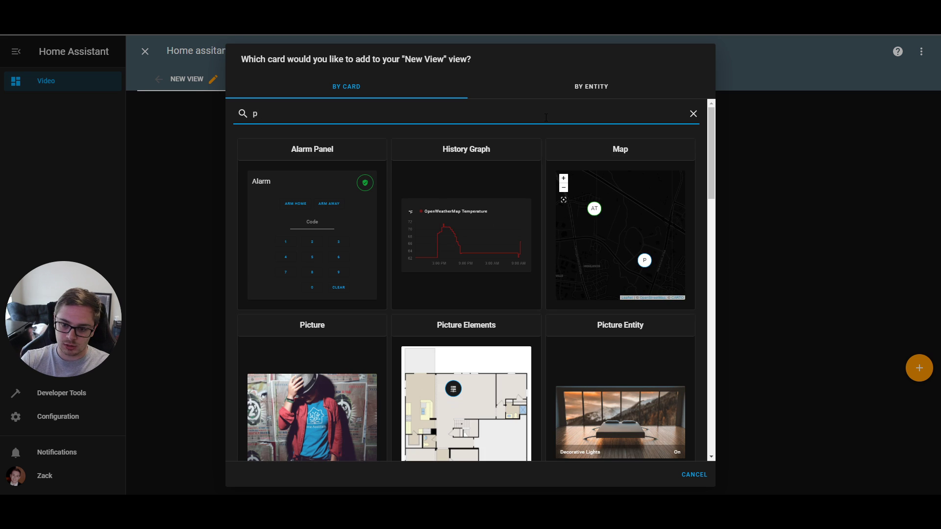
pyautogui.write('ict')
pyautogui.click(451, 254)
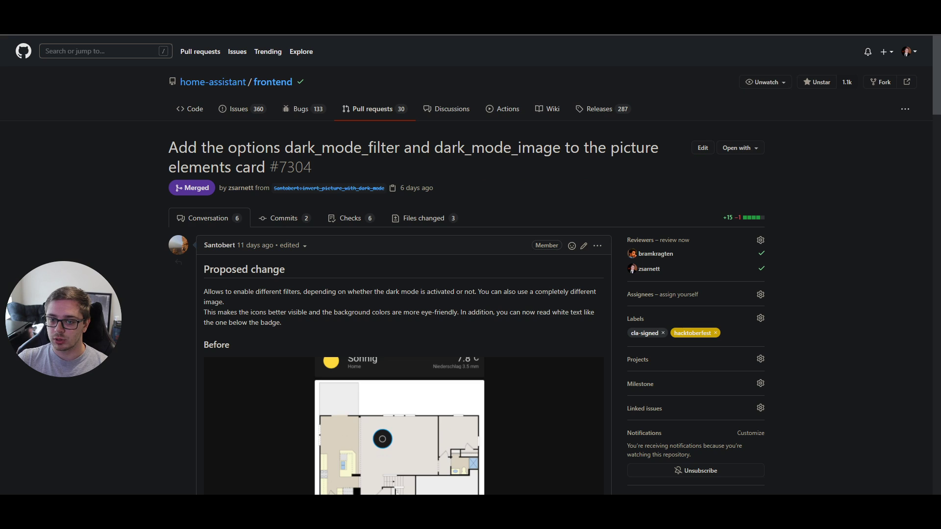
# In the GitHub pull request on dark_mode_filter and dark_mode_image, compare the before and after floor plans and read the example configuration
pyautogui.scroll(-5, 345, 177)
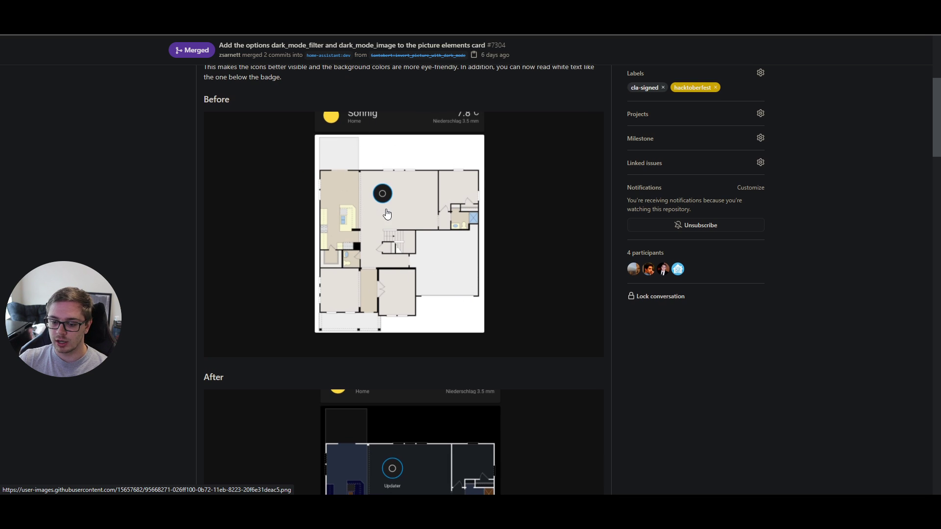
pyautogui.scroll(-3, 385, 206)
pyautogui.scroll(-2, 386, 214)
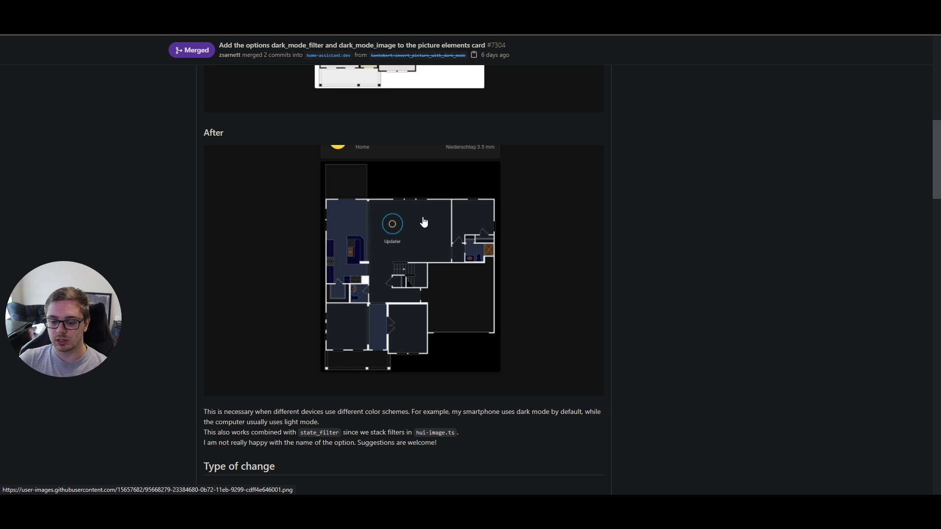
pyautogui.scroll(9, 424, 225)
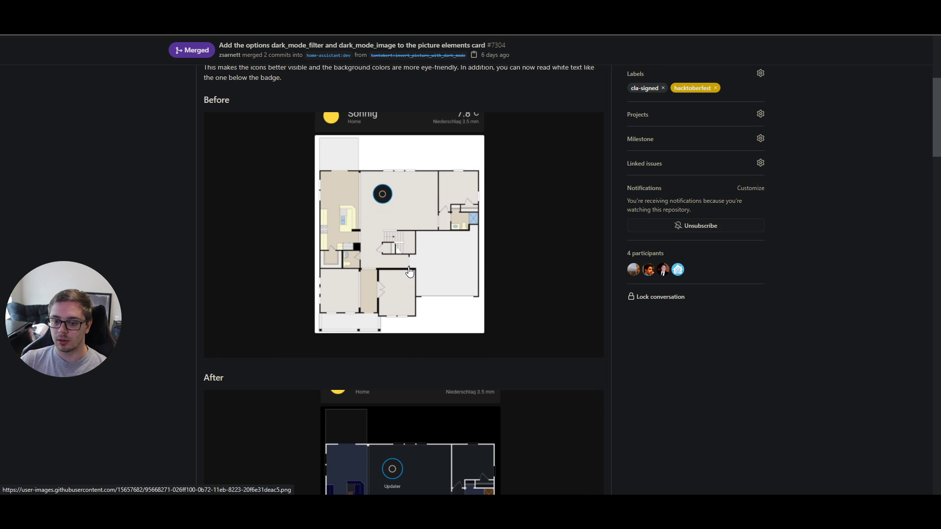
pyautogui.scroll(-7, 406, 276)
pyautogui.scroll(-10, 406, 276)
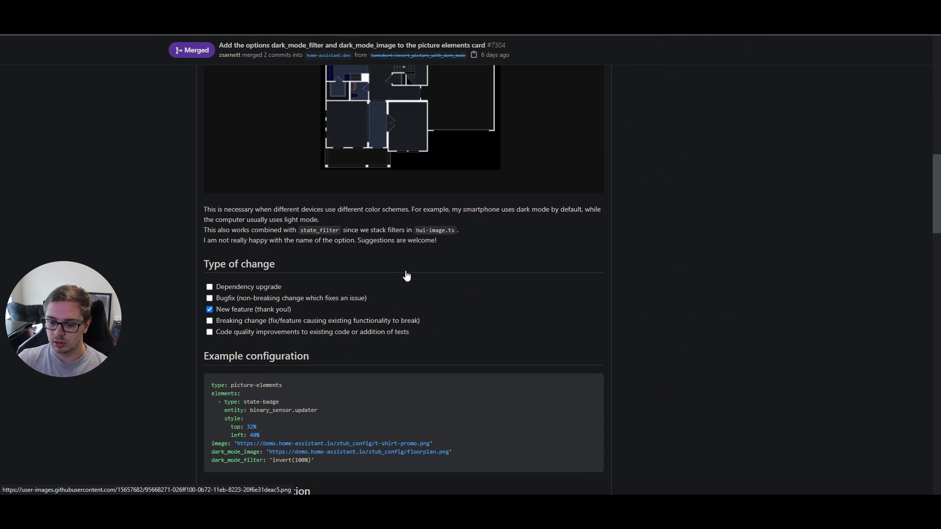
pyautogui.moveTo(273, 320); pyautogui.dragTo(300, 322)
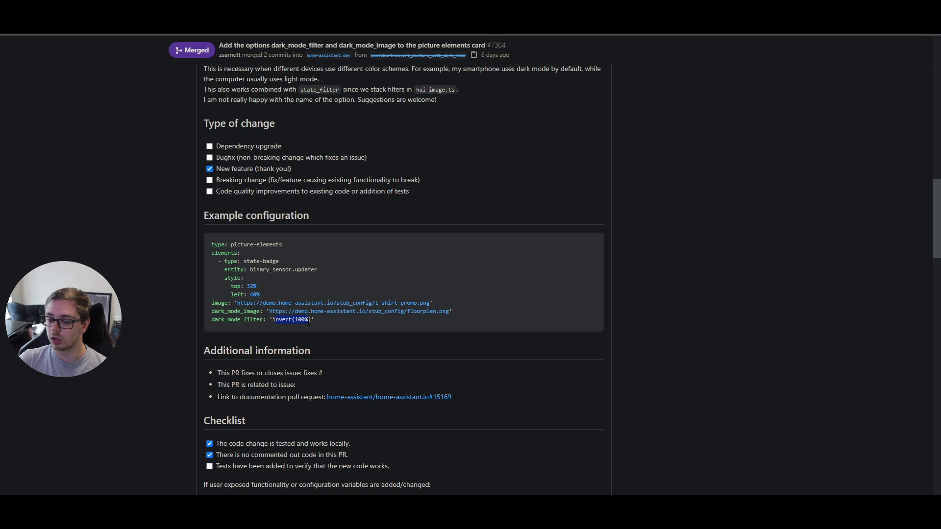
pyautogui.scroll(10, 336, 313)
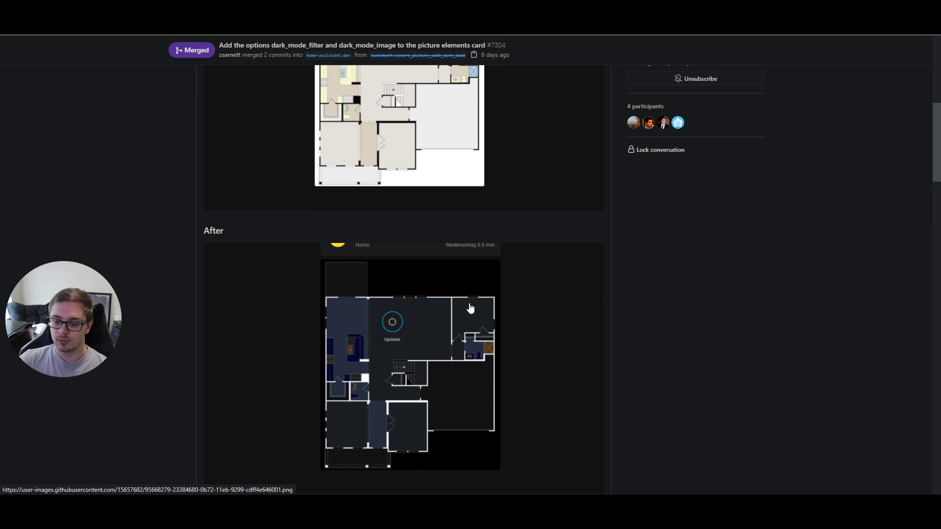
pyautogui.scroll(-6, 478, 305)
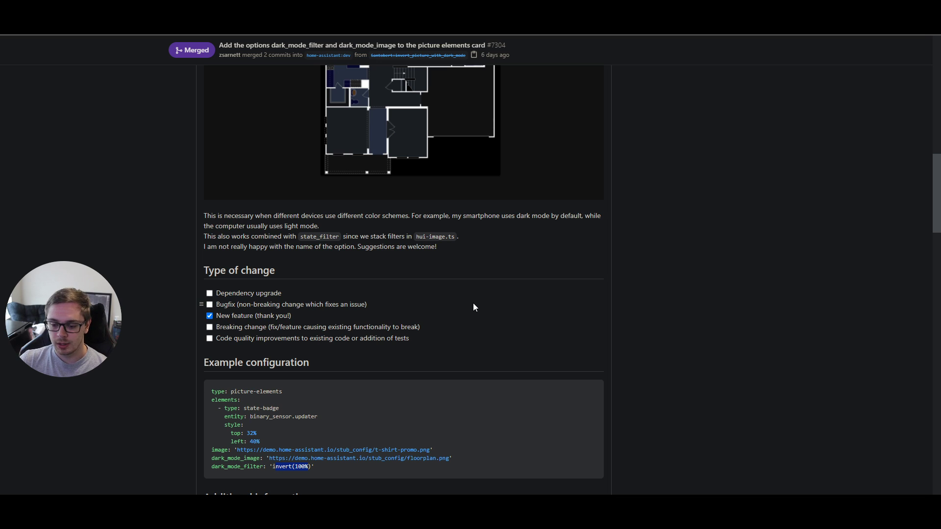
pyautogui.scroll(-4, 473, 307)
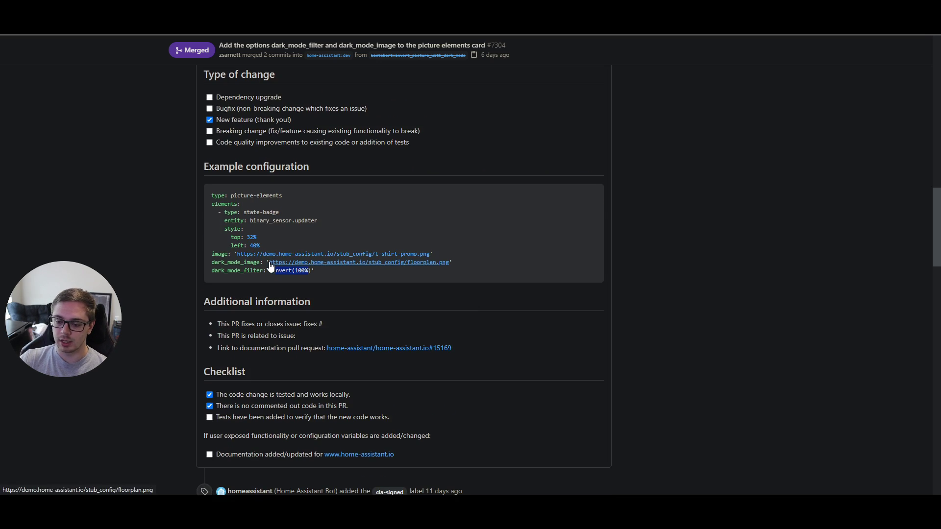
# Examine the dark_mode_image and dark_mode_filter lines, recheck the floor plan images, and look through the pull request's checklist and activity
pyautogui.moveTo(211, 262); pyautogui.dragTo(263, 261)
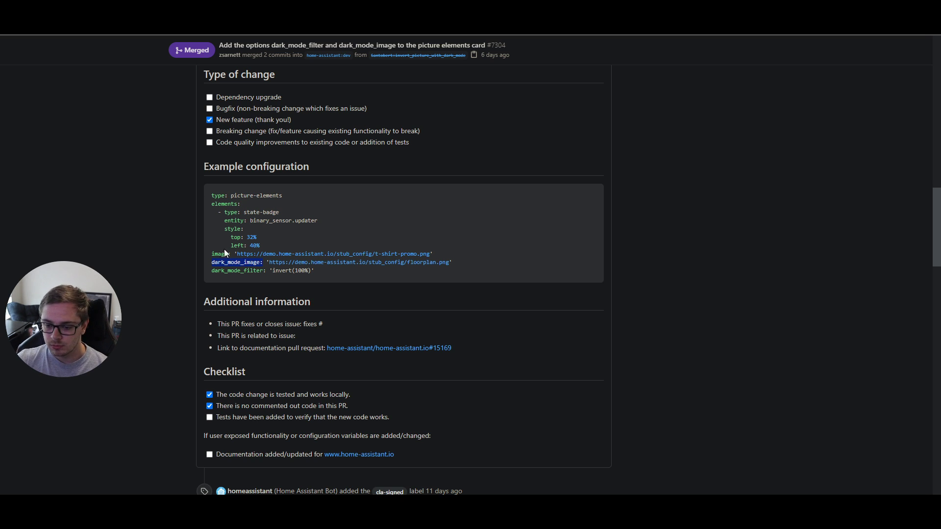
pyautogui.click(269, 274)
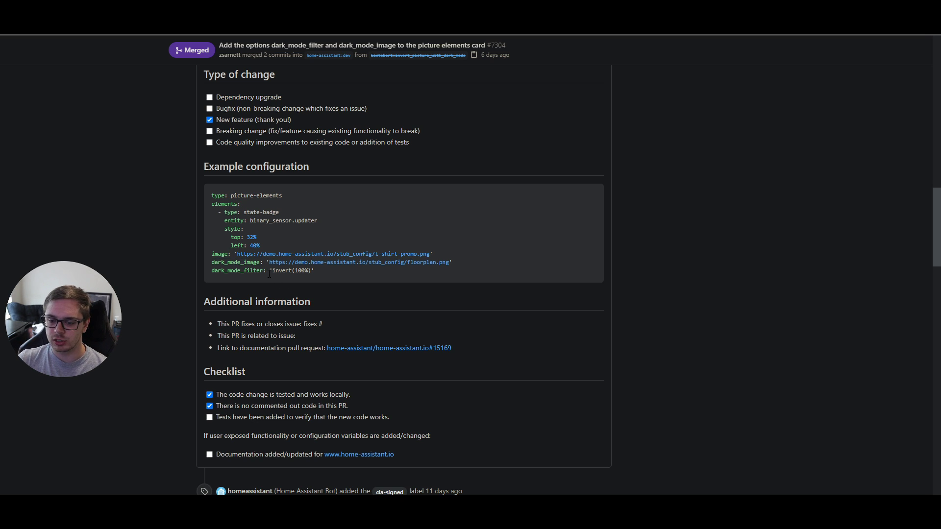
pyautogui.click(318, 274)
pyautogui.scroll(10, 471, 123)
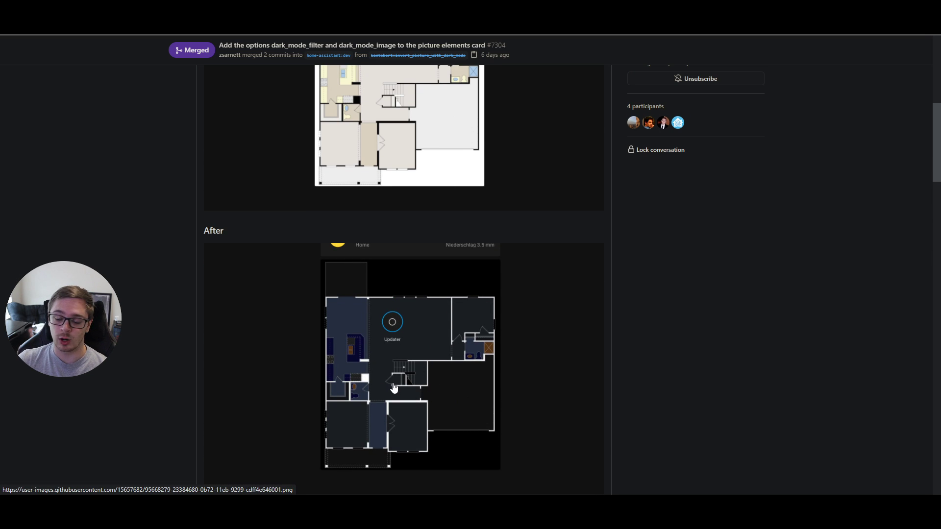
pyautogui.scroll(2, 374, 308)
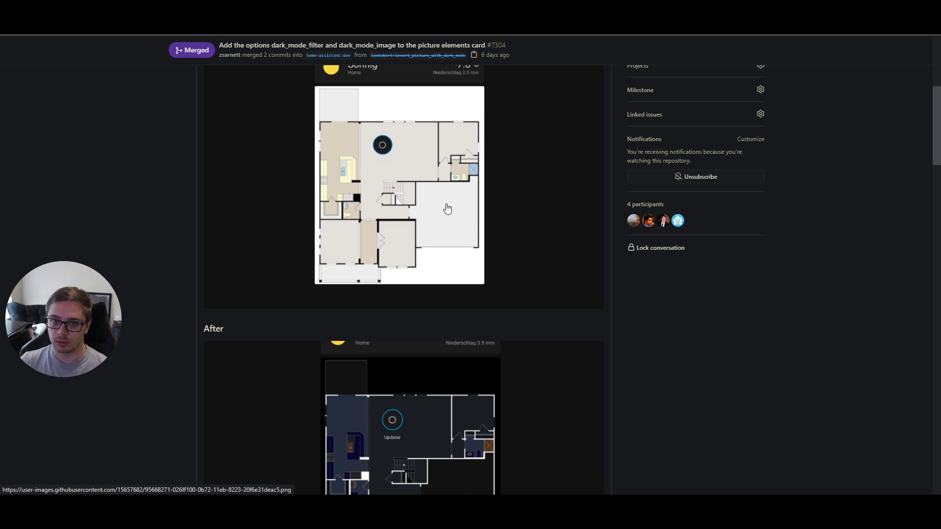
pyautogui.scroll(-10, 447, 208)
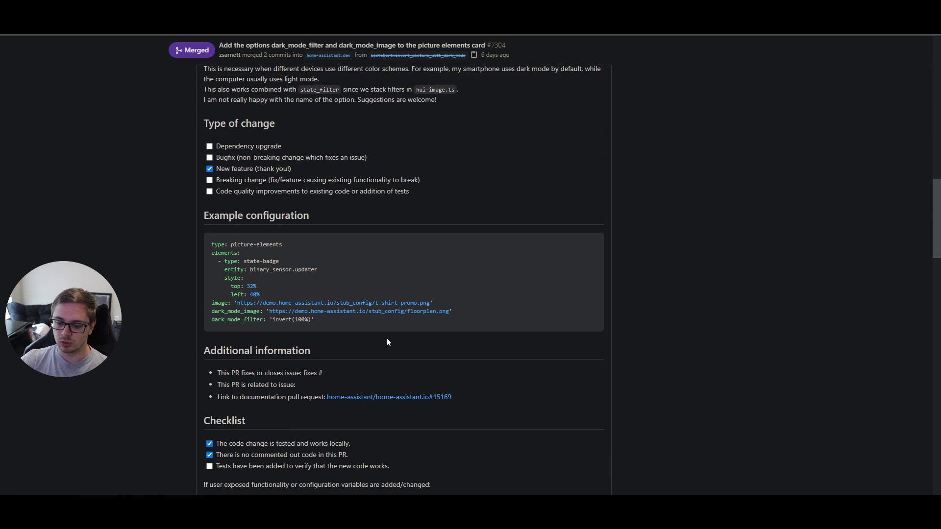
pyautogui.scroll(-3, 384, 338)
pyautogui.scroll(-5, 383, 347)
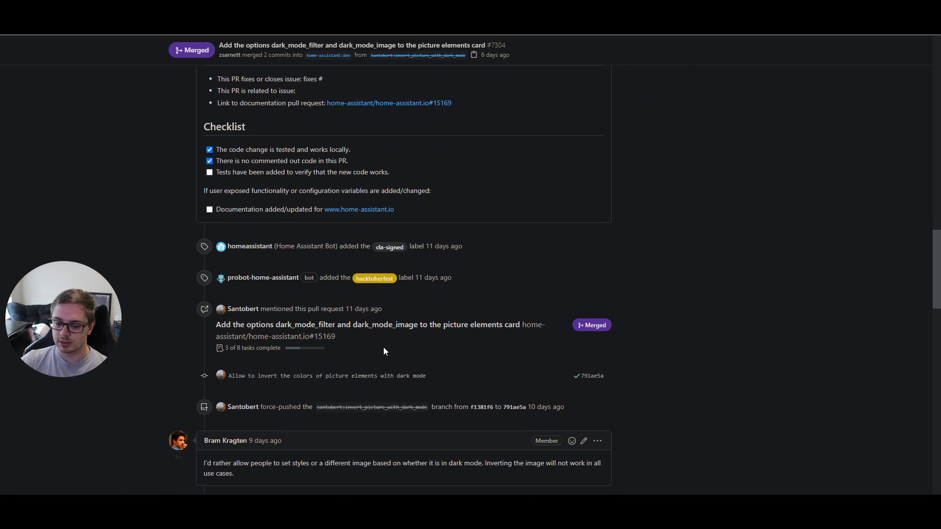
pyautogui.scroll(6, 348, 273)
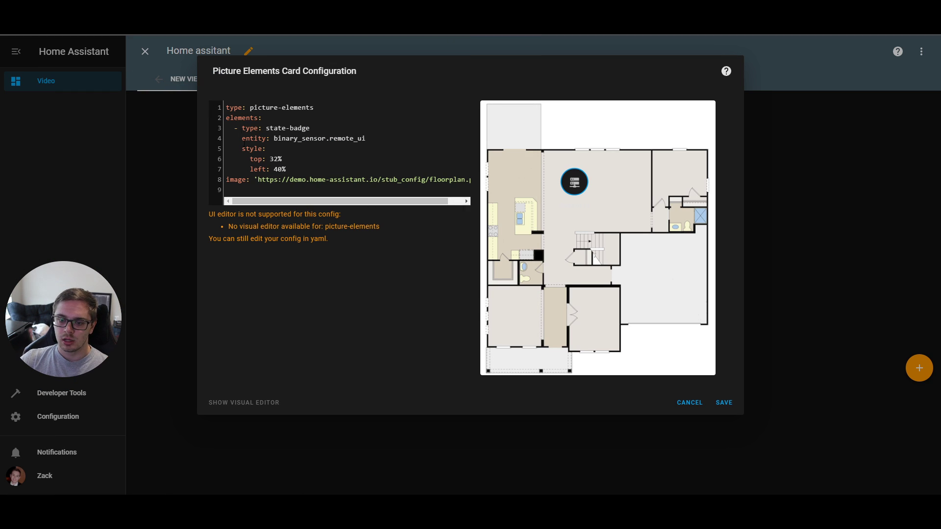
# Back in Home Assistant, discard the new Picture Elements card and exit dashboard editing
pyautogui.click(690, 403)
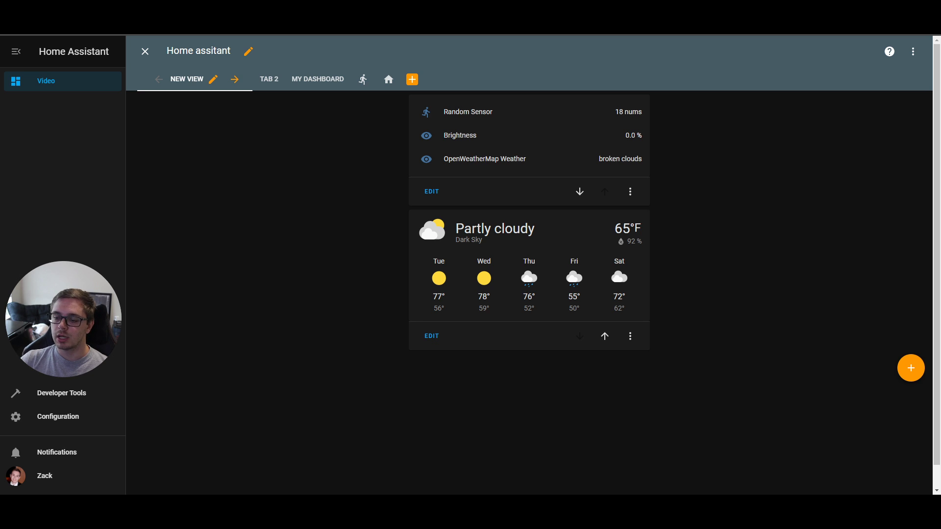
pyautogui.click(145, 51)
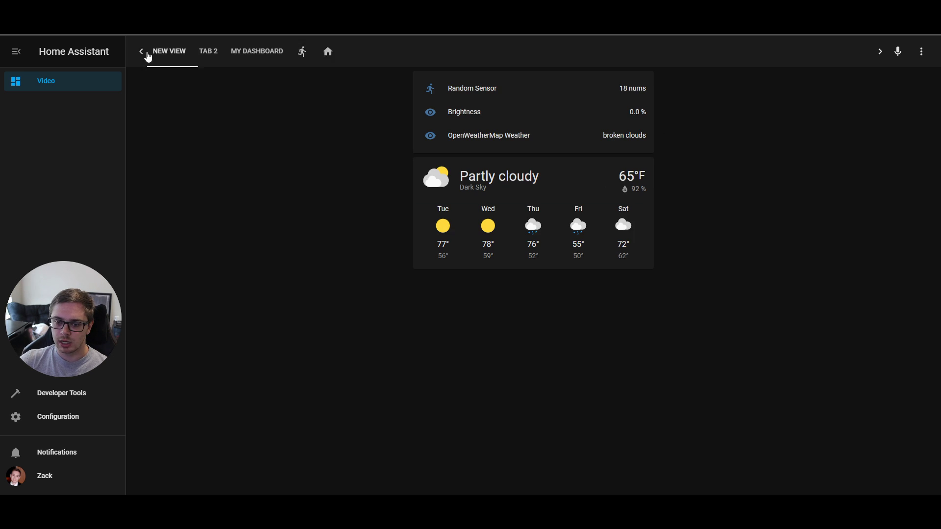
# Open the resources list in the Lovelace Dashboards configuration
pyautogui.click(80, 426)
pyautogui.scroll(-3, 613, 290)
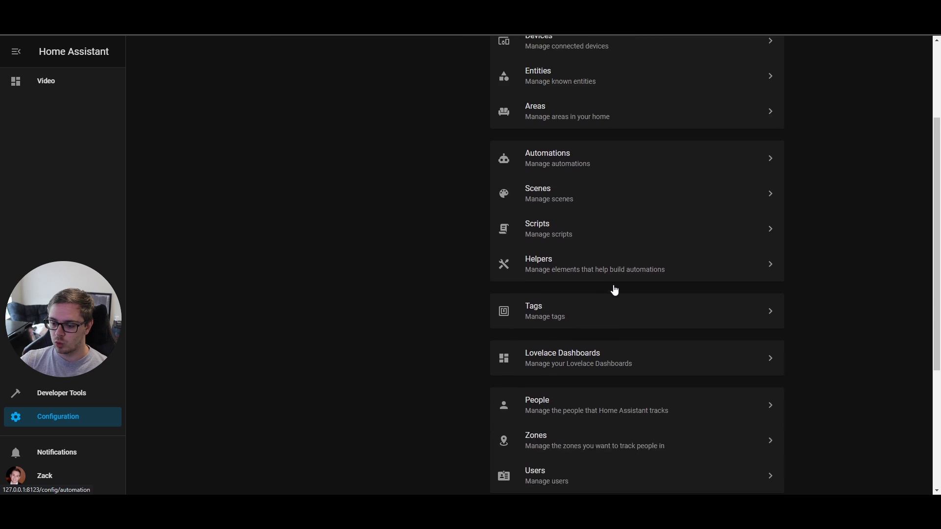
pyautogui.click(598, 343)
pyautogui.click(564, 53)
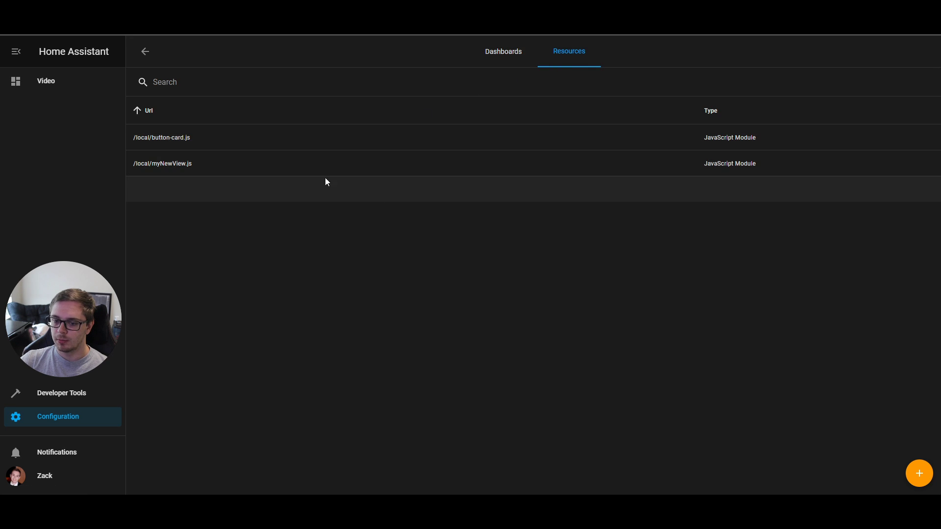
# Start adding a new dashboard resource with the URL testing.js
pyautogui.click(919, 473)
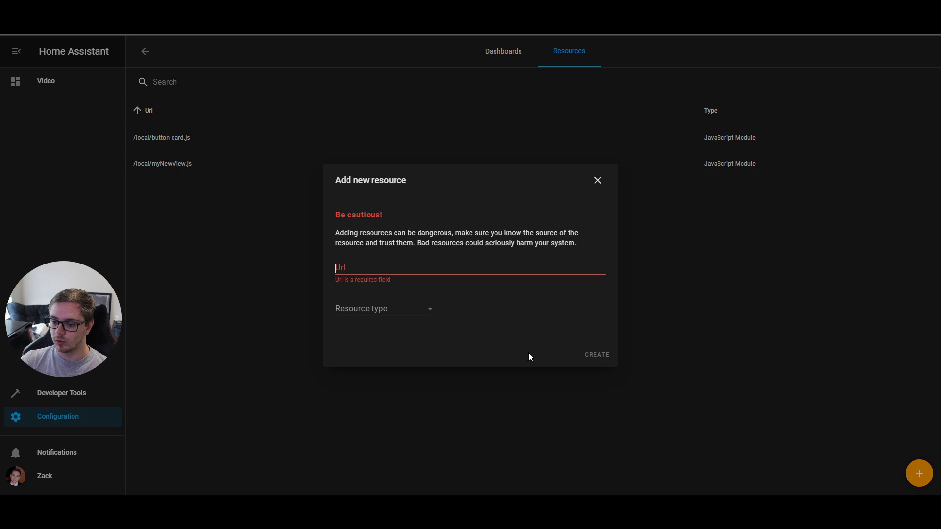
pyautogui.click(426, 283)
pyautogui.write('tes')
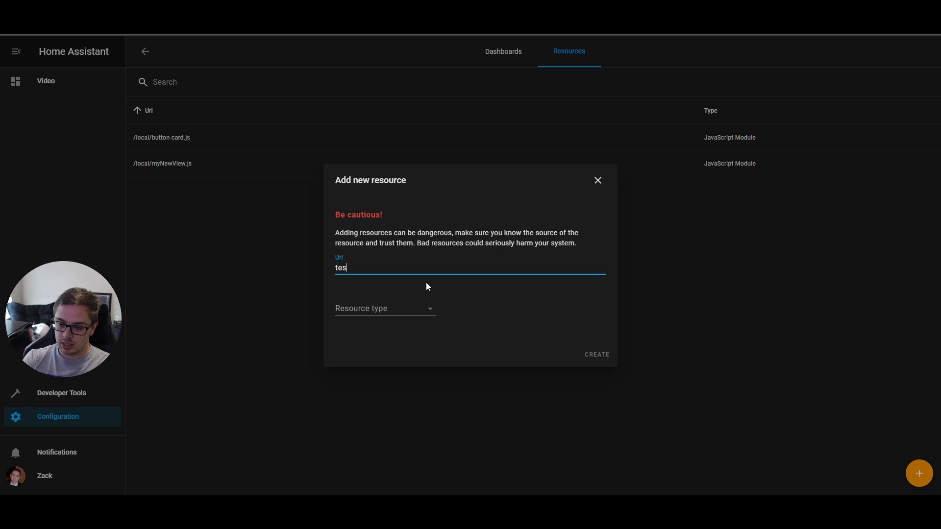
pyautogui.write('ting.js')
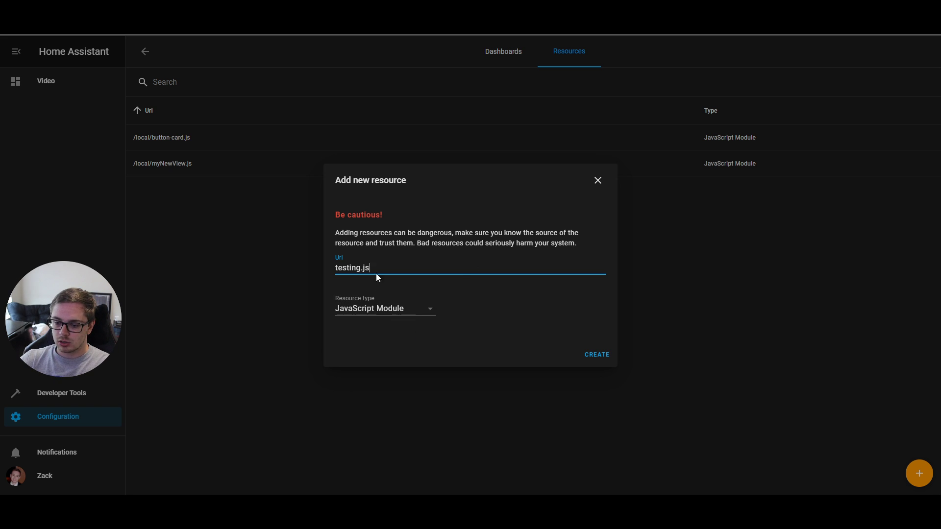
# Change the new resource's URL to testing.css, check its resource type and close the form without creating it
pyautogui.press('BackSpace')
pyautogui.press('BackSpace')
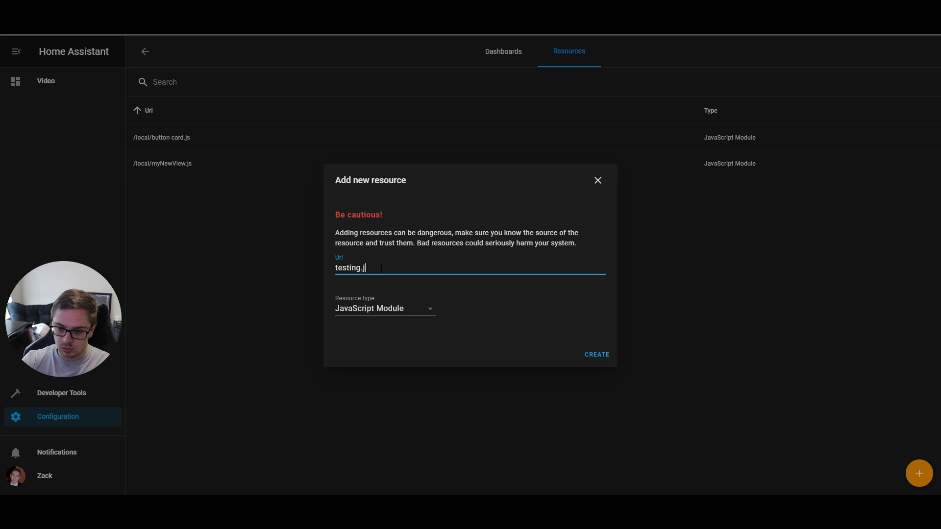
pyautogui.write('c')
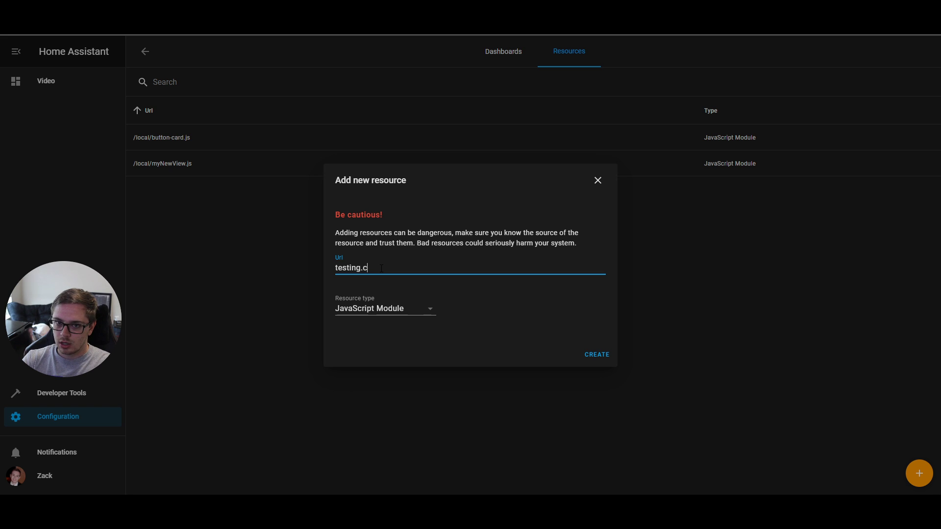
pyautogui.write('ss')
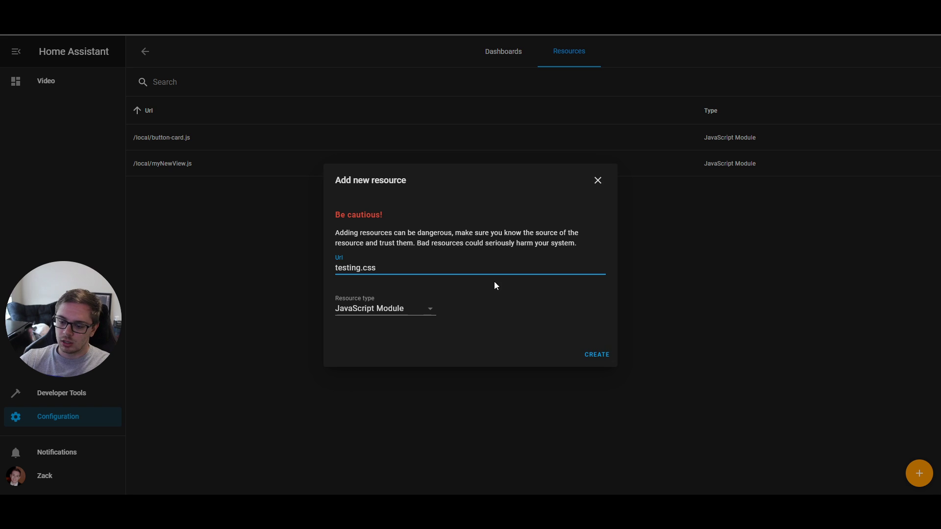
pyautogui.click(426, 308)
pyautogui.click(597, 180)
# Start another new resource with the URL testing.css, check its resource type and dismiss the form without creating it
pyautogui.click(920, 473)
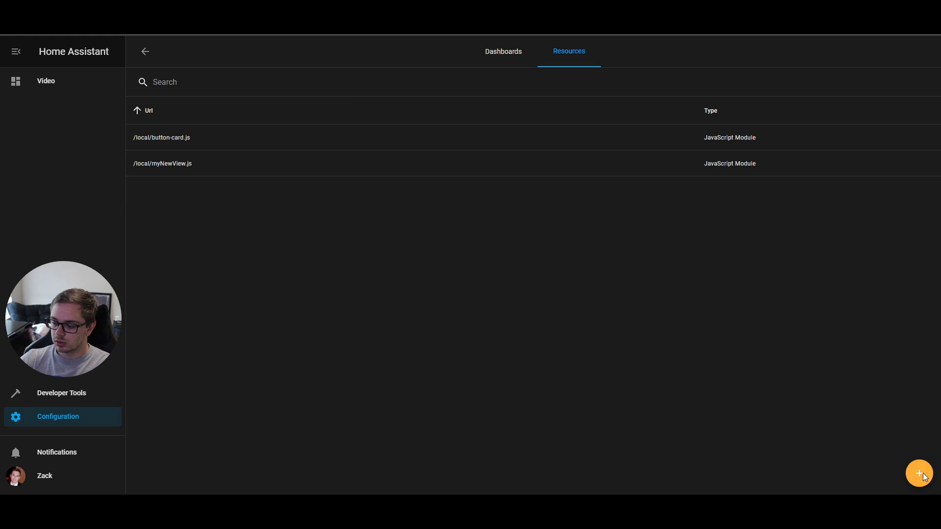
pyautogui.write('testing.css')
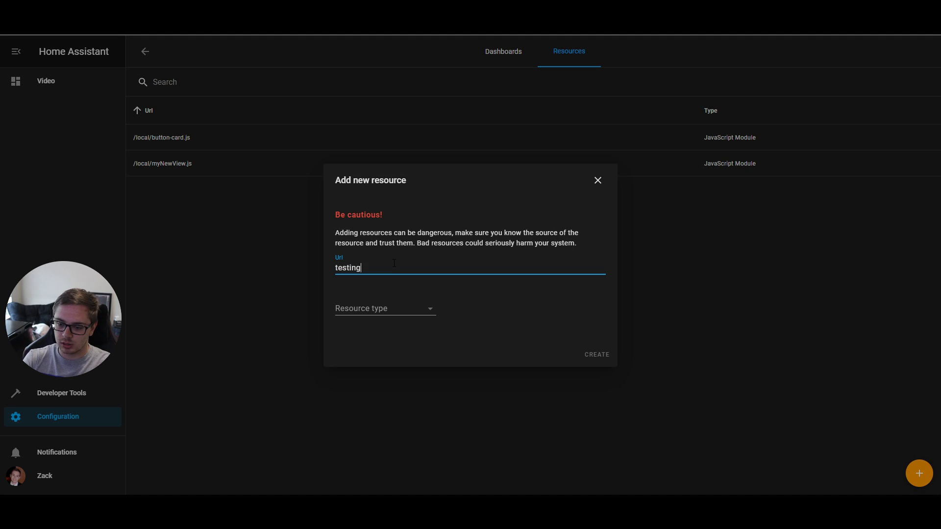
pyautogui.click(391, 322)
pyautogui.click(498, 318)
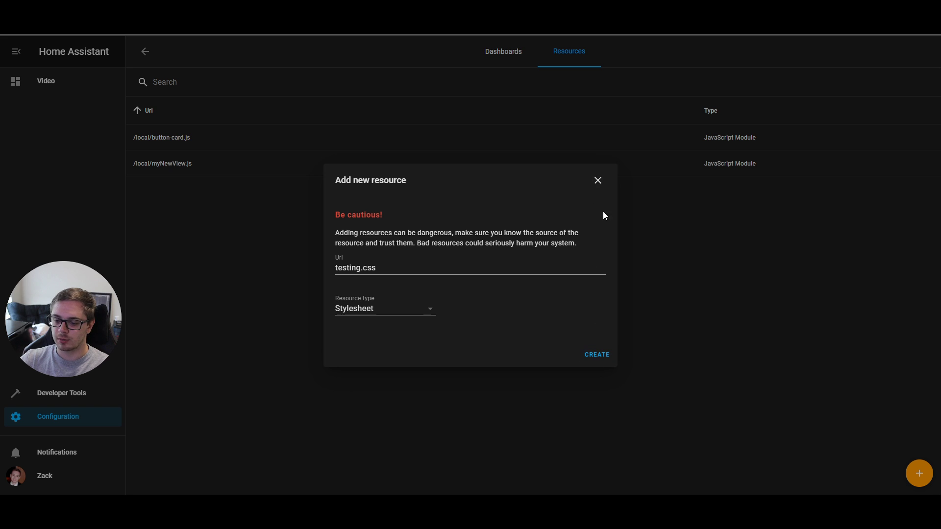
pyautogui.click(599, 181)
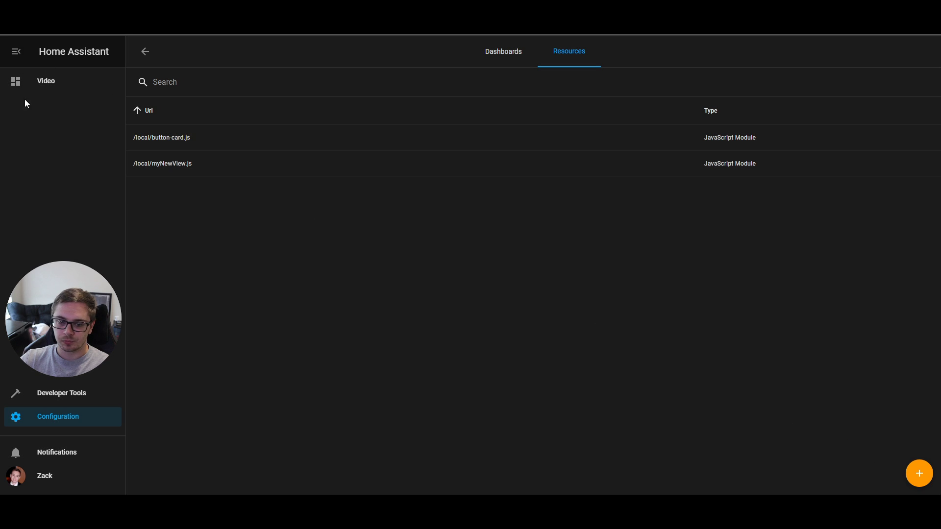
pyautogui.click(49, 92)
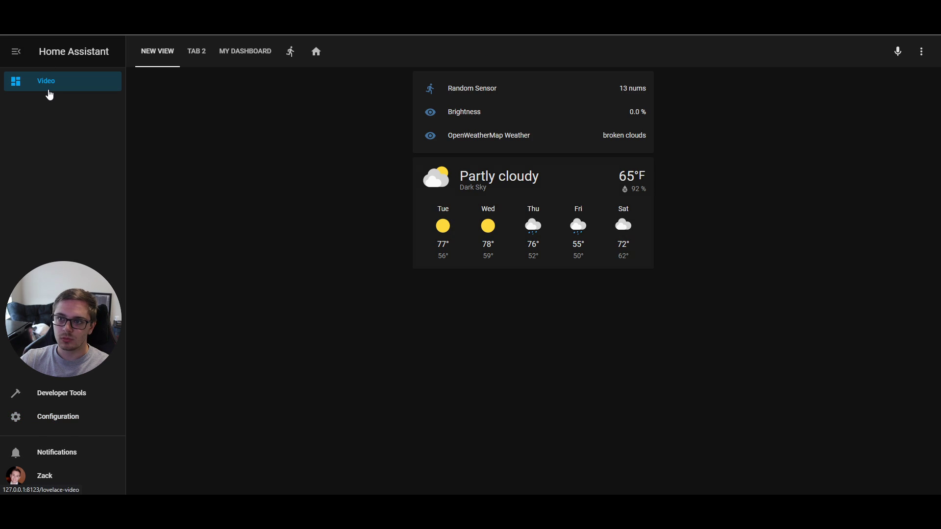
pyautogui.click(61, 485)
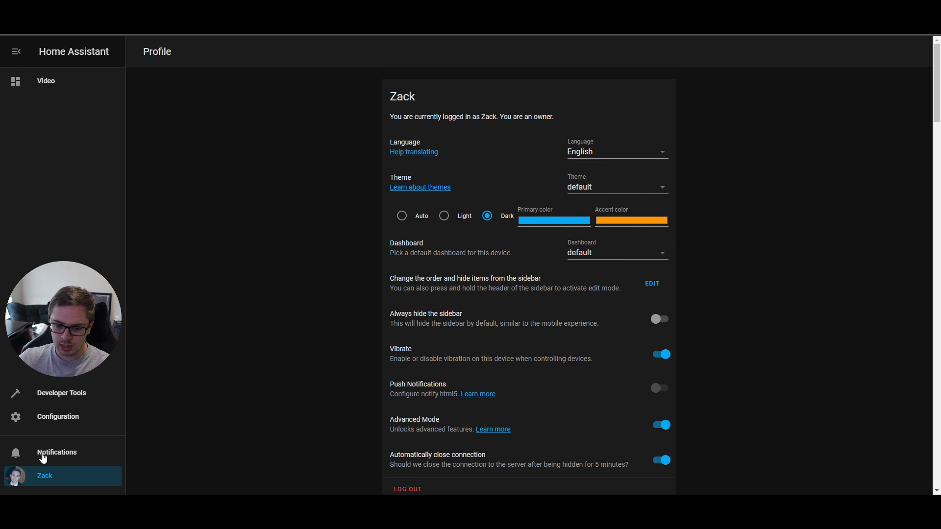
# Open the Info page in the configuration and copy the System Health details to the clipboard
pyautogui.click(54, 420)
pyautogui.scroll(-7, 573, 230)
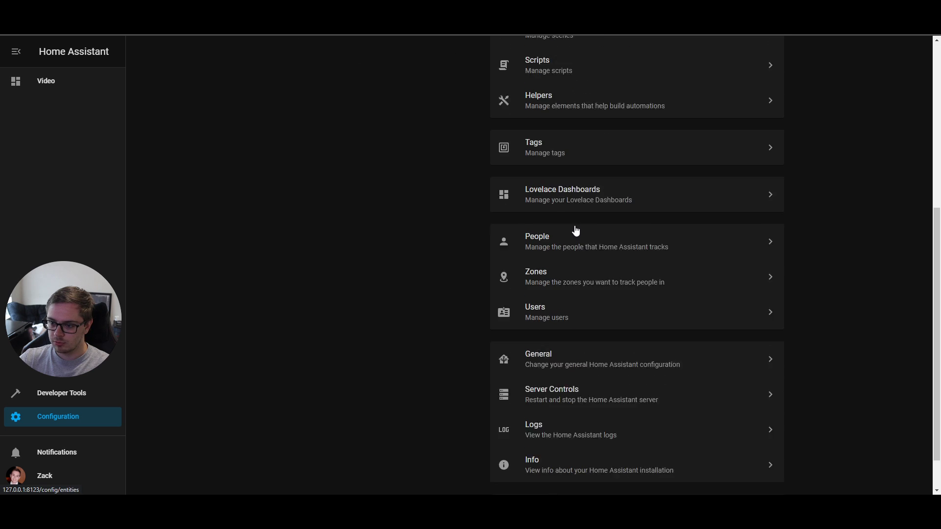
pyautogui.click(572, 424)
pyautogui.scroll(-4, 574, 323)
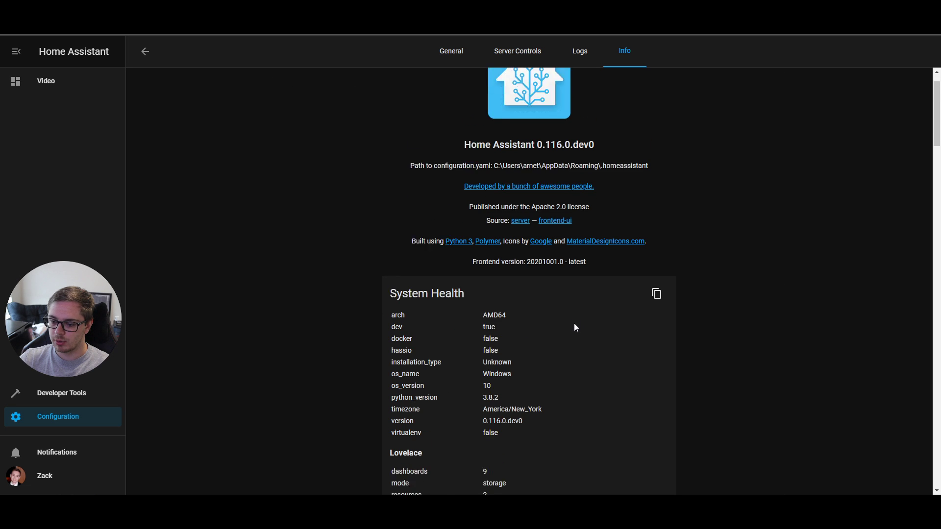
pyautogui.scroll(2, 569, 289)
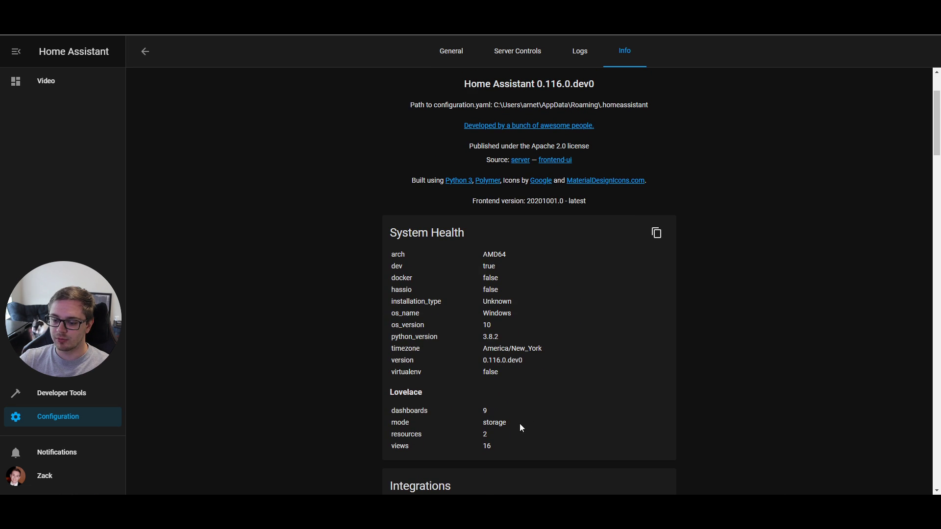
pyautogui.click(656, 238)
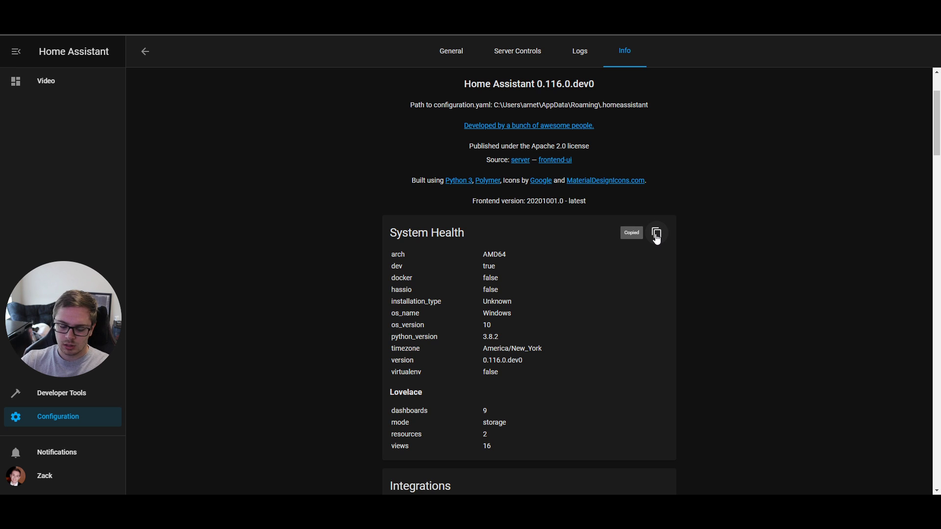
# Switch to Notepad and paste the copied System Health details into a new document
pyautogui.press('super')
pyautogui.write('note')
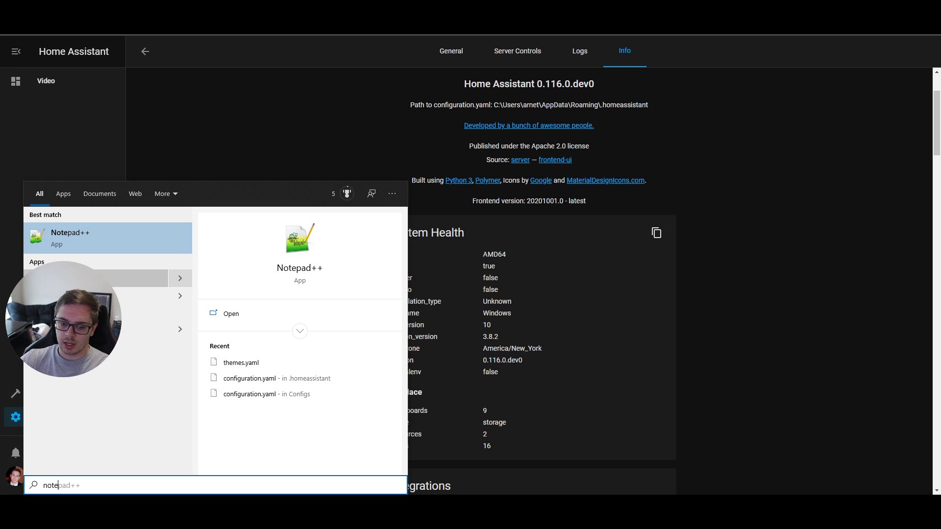
pyautogui.press('Return')
pyautogui.hotkey('ctrl', 'v')
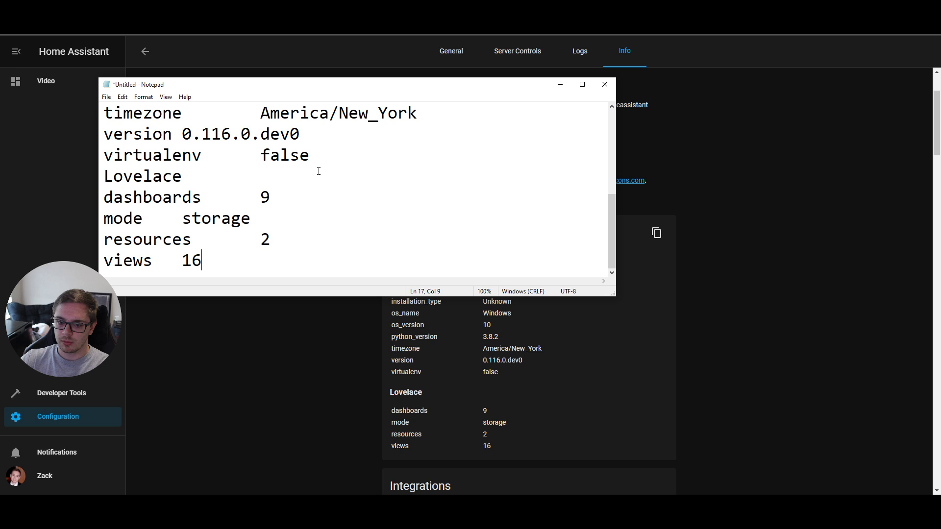
# Enlarge the Notepad window, highlight the pasted system details for review, and close Notepad without saving
pyautogui.doubleClick(507, 89)
pyautogui.moveTo(5, 26); pyautogui.dragTo(151, 42)
pyautogui.moveTo(84, 60); pyautogui.dragTo(92, 60)
pyautogui.moveTo(15, 41); pyautogui.dragTo(244, 359)
pyautogui.click(244, 359)
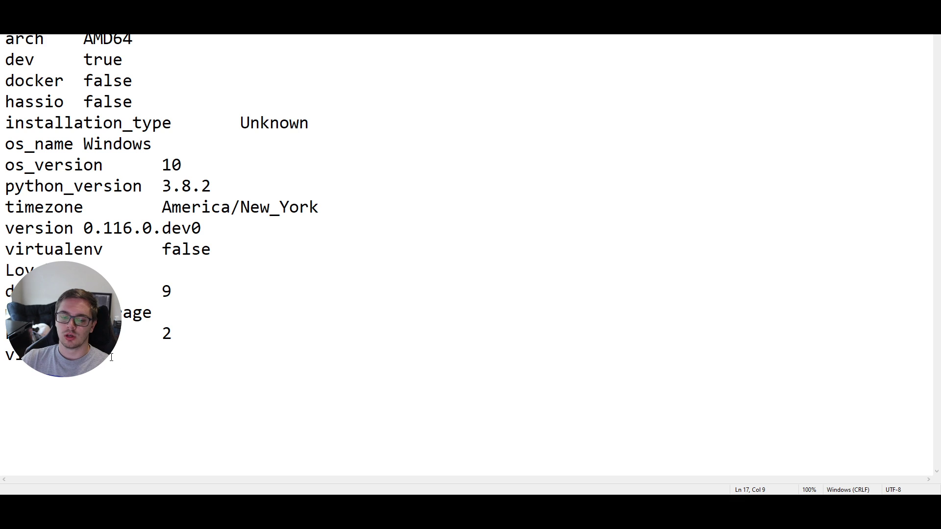
pyautogui.moveTo(111, 358); pyautogui.dragTo(8, 38)
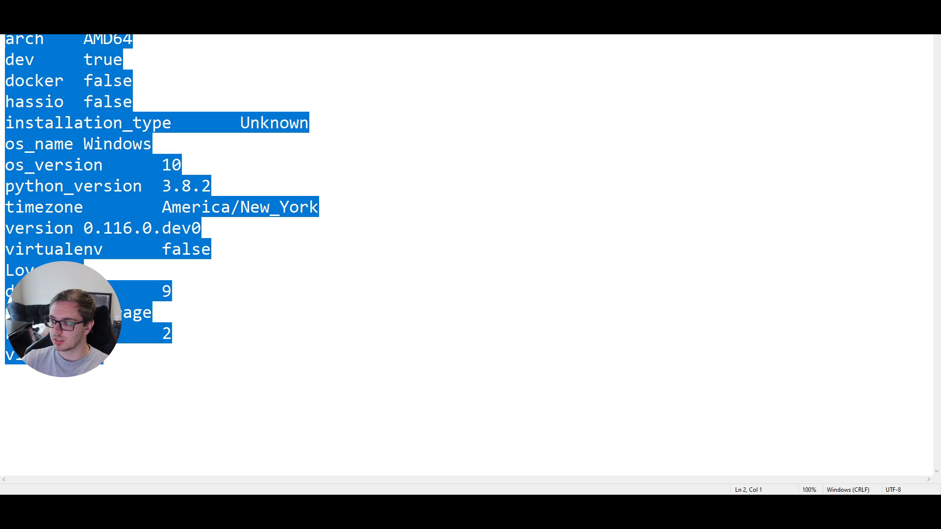
pyautogui.hotkey('alt', 'F4')
pyautogui.click(484, 244)
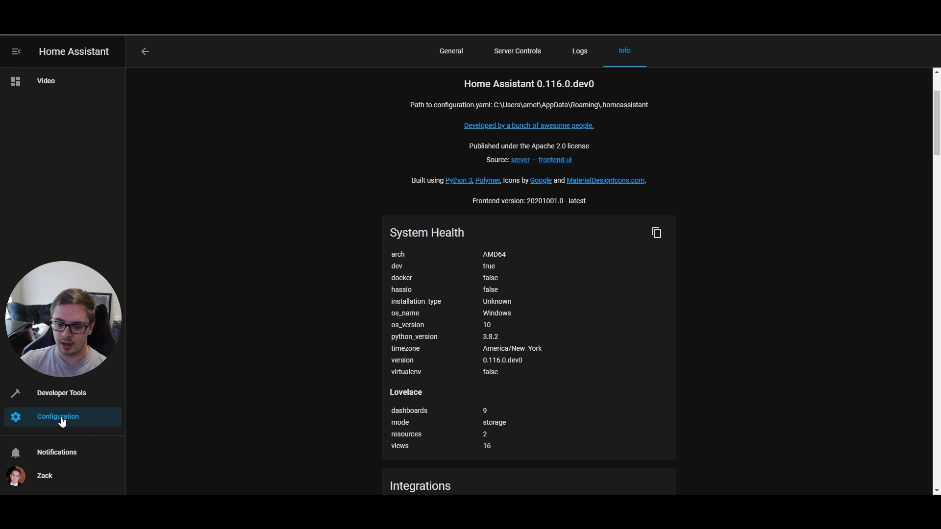
# Add the hidden History item to the sidebar, finish sidebar editing and open the History page
pyautogui.click(91, 60)
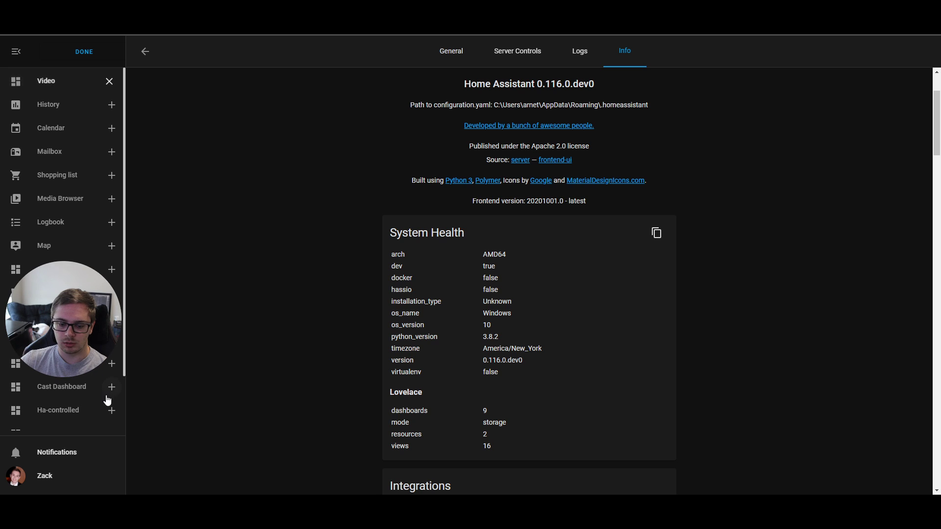
pyautogui.scroll(-2, 108, 395)
pyautogui.scroll(2, 109, 394)
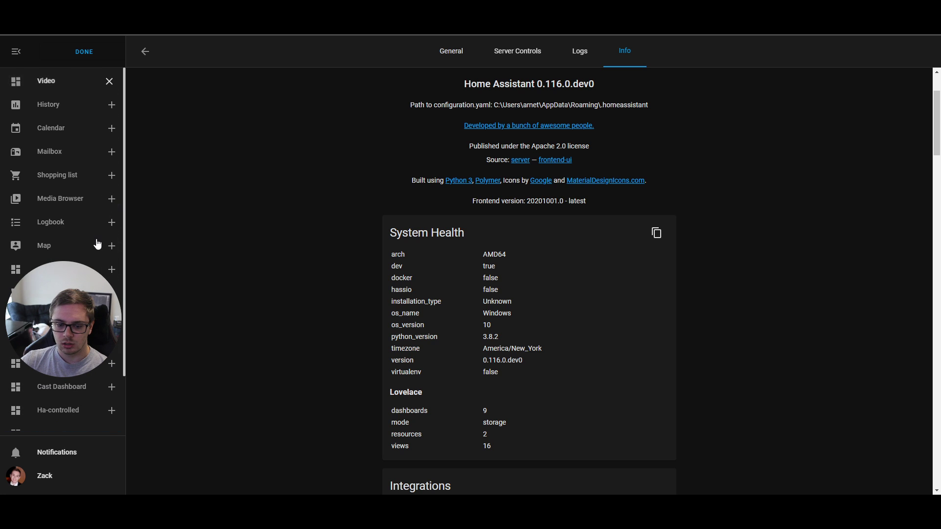
pyautogui.click(110, 104)
pyautogui.click(84, 60)
pyautogui.click(57, 103)
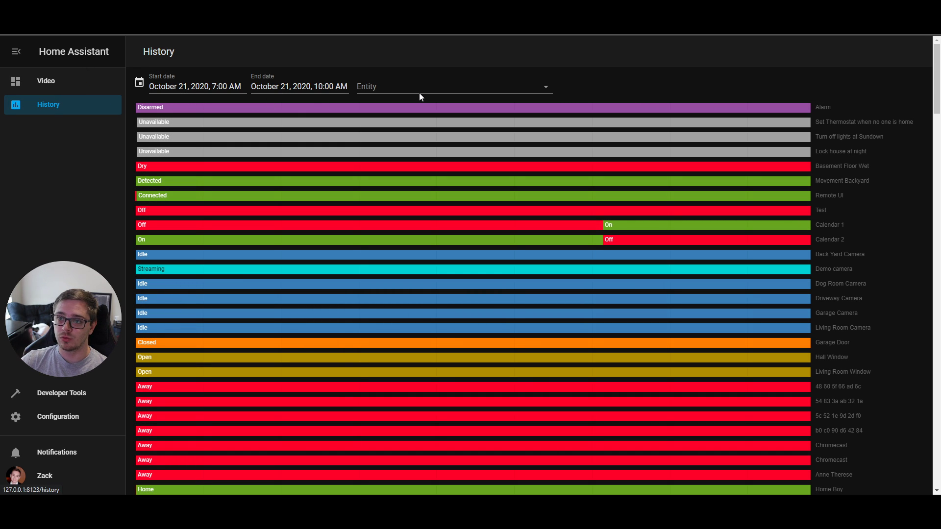
# Look through the entity filter choices and the unfiltered history timeline
pyautogui.click(432, 85)
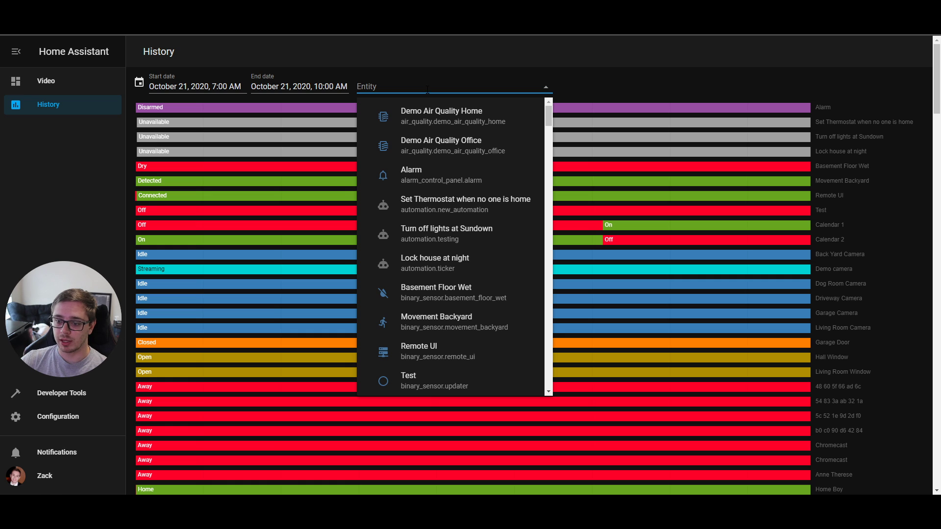
pyautogui.click(514, 69)
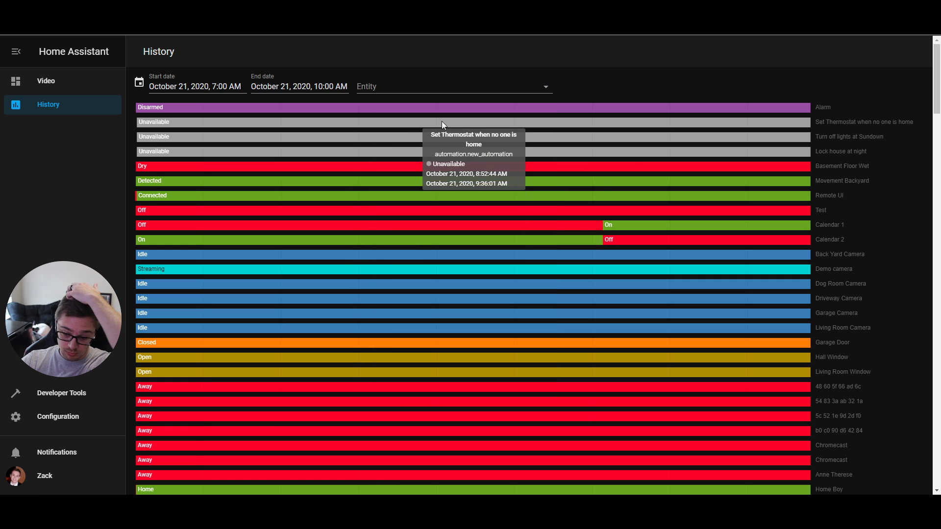
pyautogui.scroll(-5, 734, 169)
pyautogui.scroll(5, 927, 145)
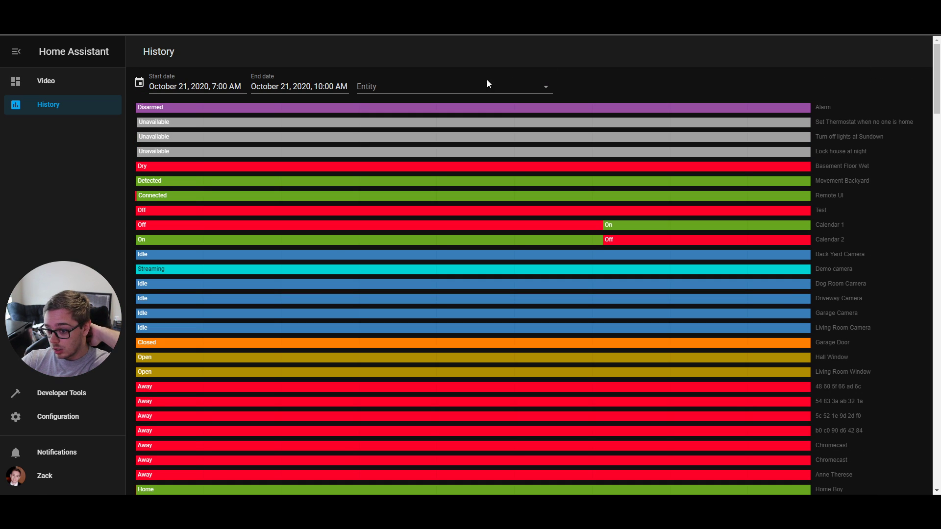
# Search the entity filter for "ceil" and limit the history to Ceiling Lights (light.ceiling_lights)
pyautogui.click(462, 94)
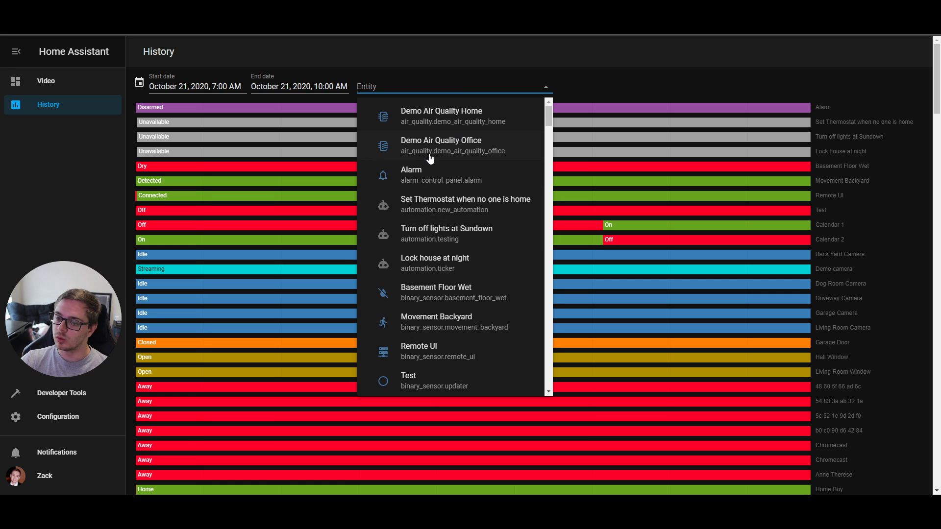
pyautogui.scroll(-6, 441, 255)
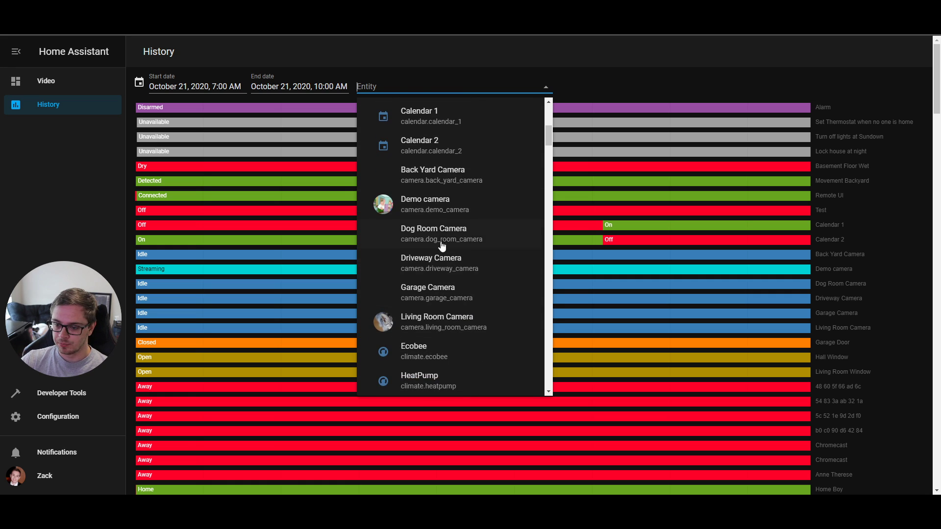
pyautogui.scroll(-5, 453, 285)
pyautogui.write('ce')
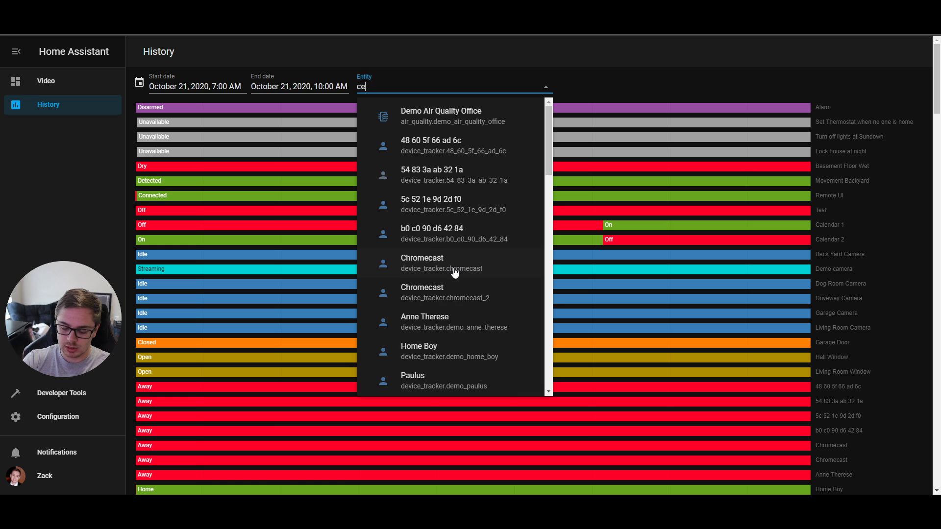
pyautogui.scroll(-4, 455, 264)
pyautogui.scroll(-3, 465, 257)
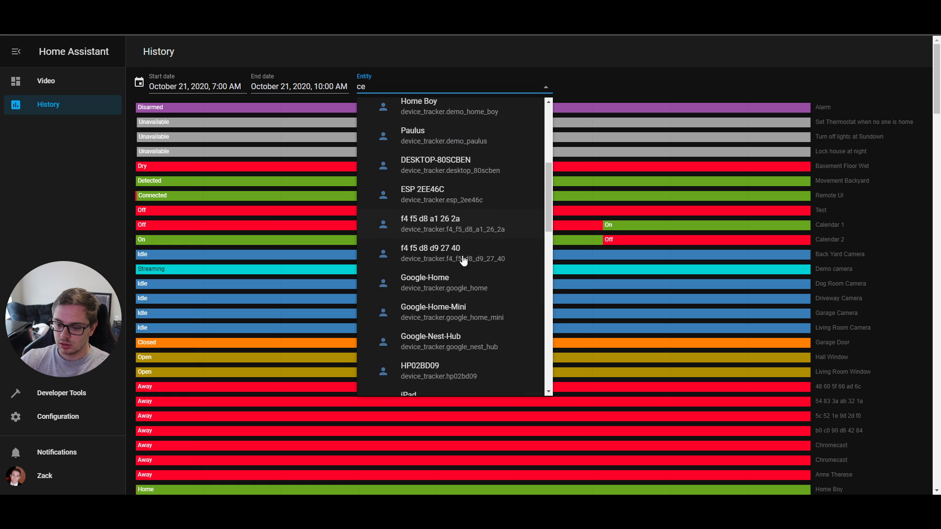
pyautogui.write('il')
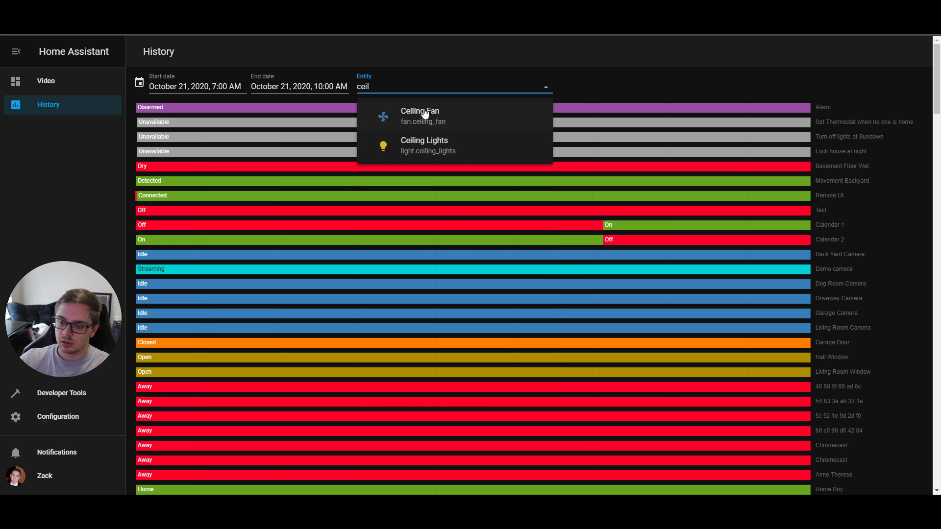
pyautogui.click(420, 142)
pyautogui.moveTo(155, 104)
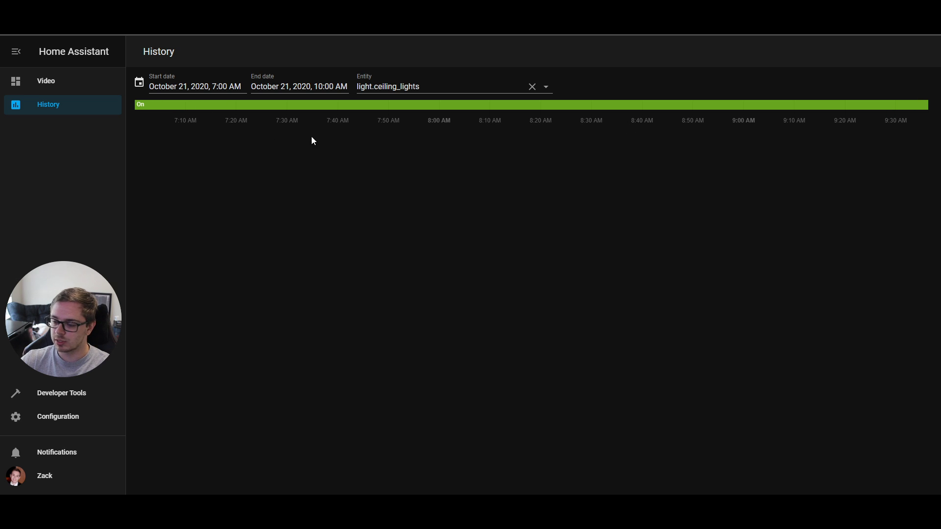
# Set the history date range to October 1 through November 7, 2020 and inspect the Off period of the ceiling lights
pyautogui.click(224, 87)
pyautogui.click(269, 150)
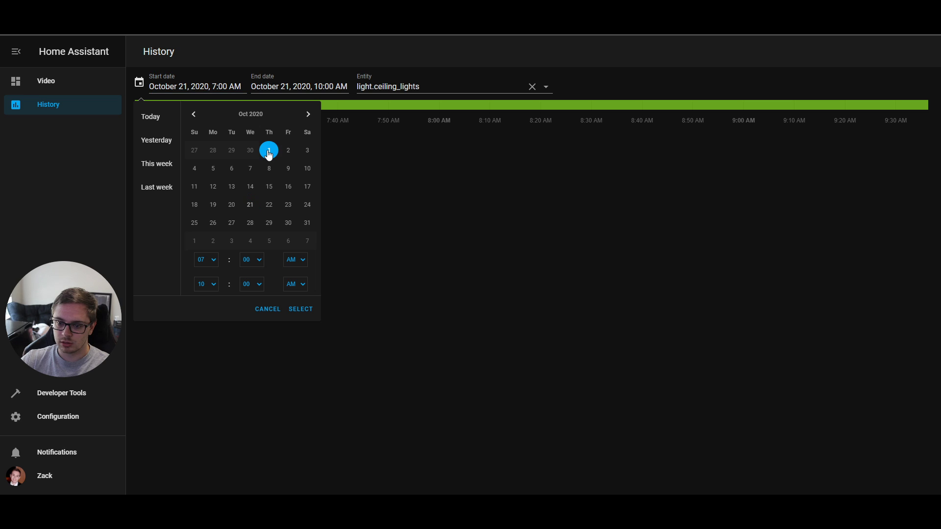
pyautogui.click(292, 225)
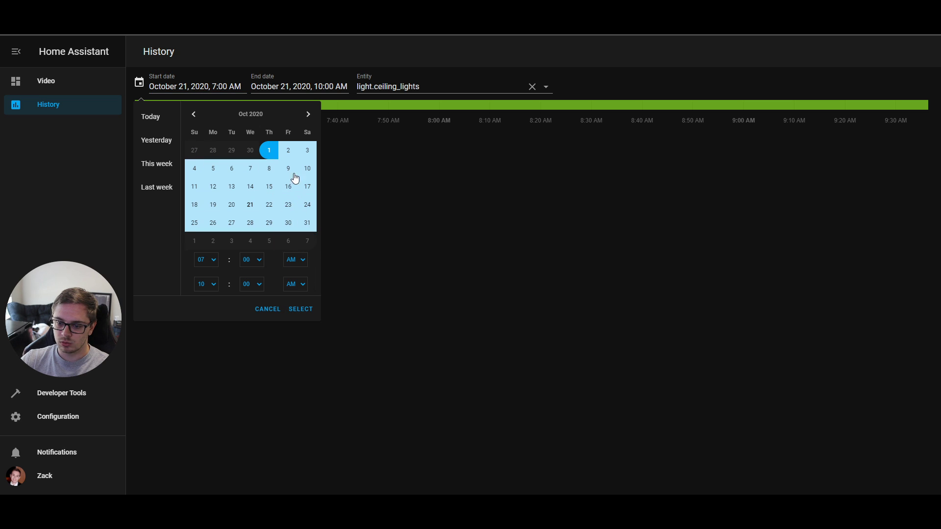
pyautogui.click(298, 309)
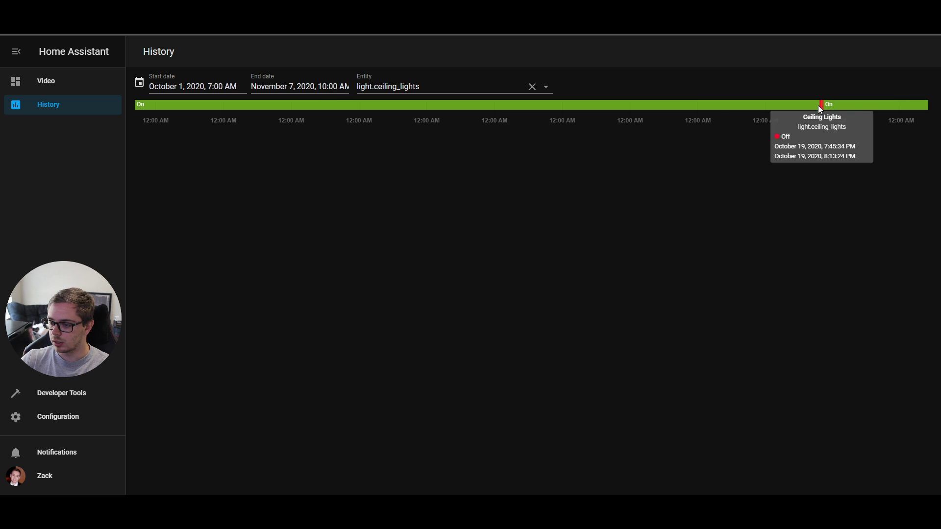
pyautogui.moveTo(821, 105)
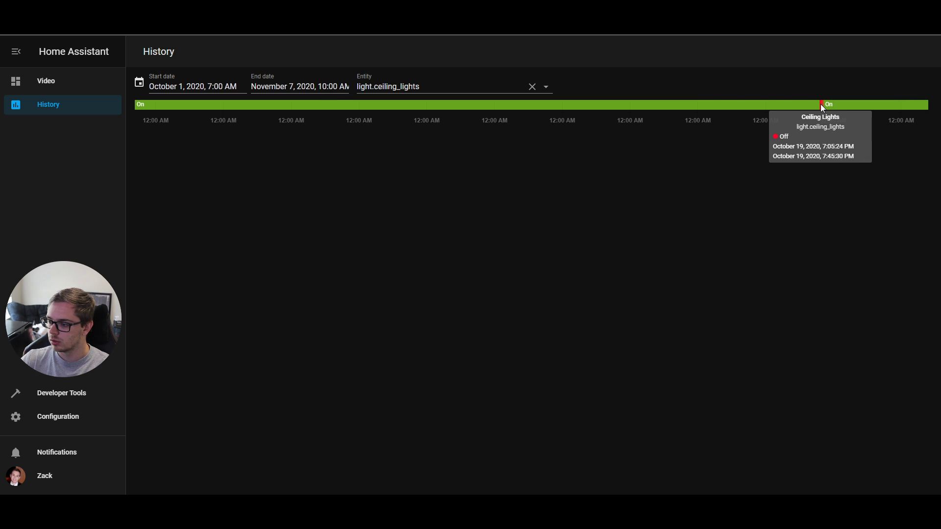